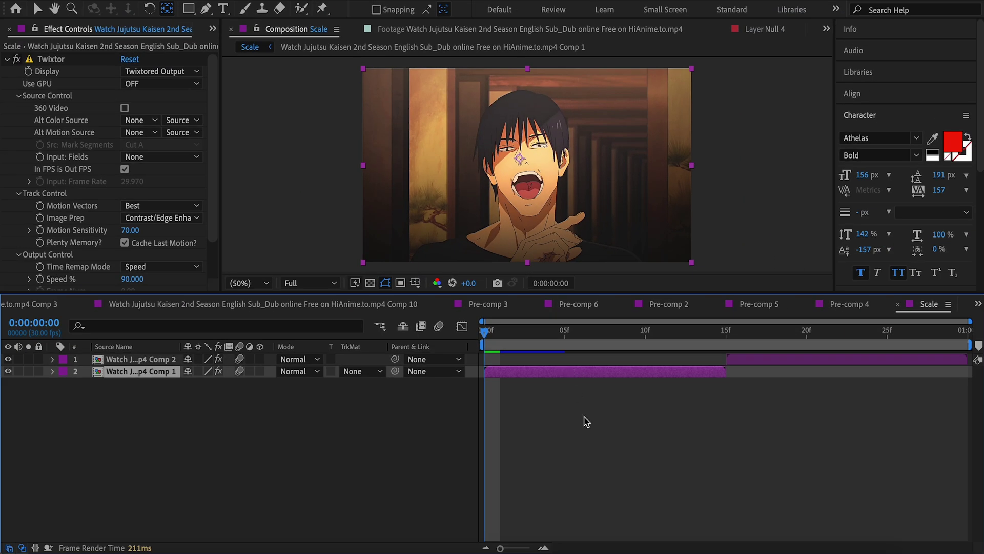
# Keyframe the first clip's Scale at 500% at 0f and 100% at about 15f
pyautogui.press('s')
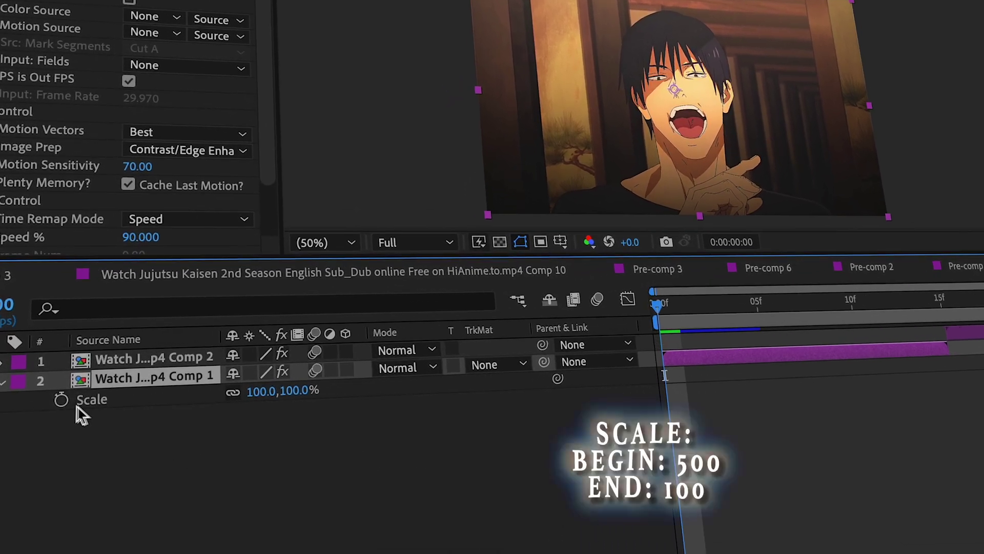
pyautogui.click(86, 384)
pyautogui.moveTo(665, 376); pyautogui.dragTo(952, 367)
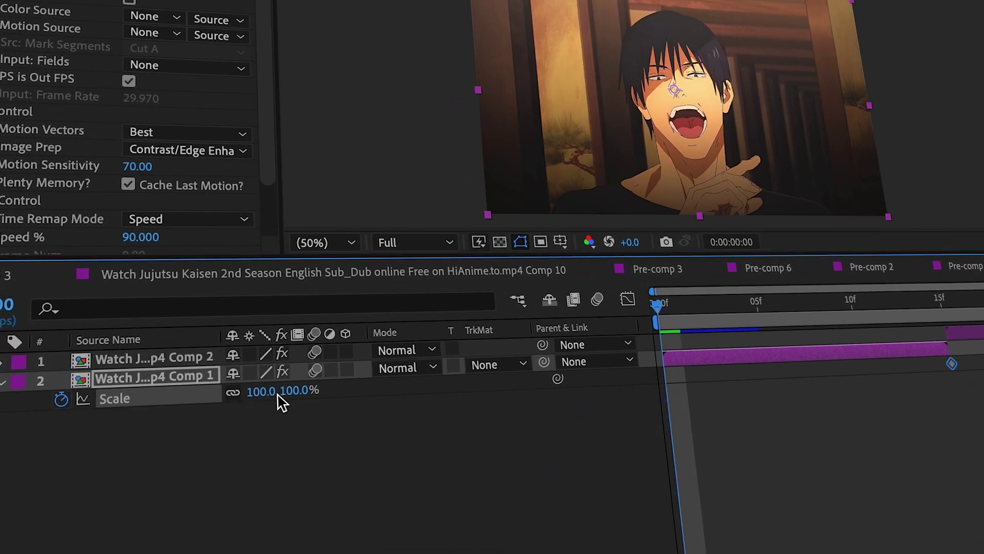
pyautogui.write('500')
pyautogui.press('Return')
# Ease the Scale curve steeply out of 500%, with a long ease into the 100% keyframe
pyautogui.moveTo(980, 364); pyautogui.dragTo(665, 421)
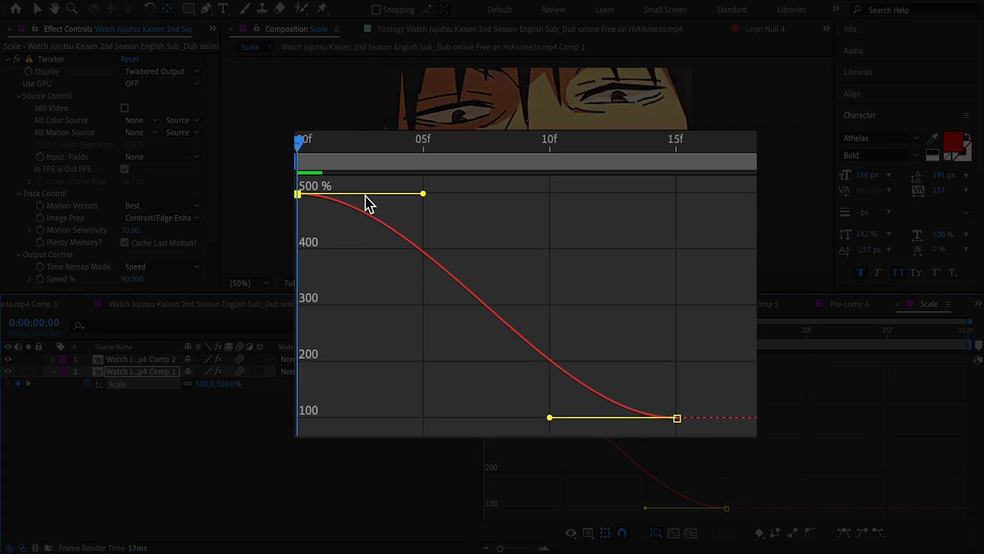
pyautogui.moveTo(535, 369); pyautogui.dragTo(464, 500)
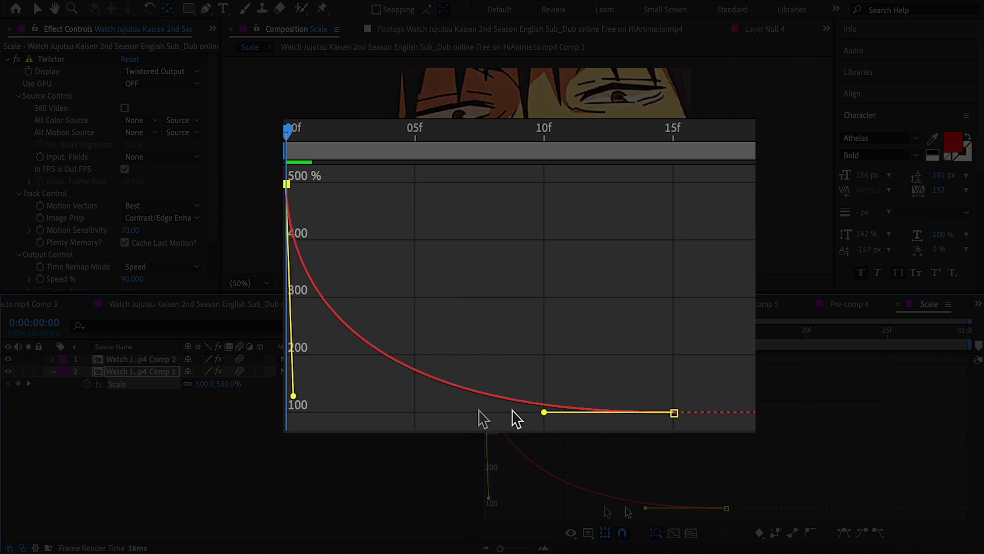
pyautogui.moveTo(544, 412); pyautogui.dragTo(306, 412)
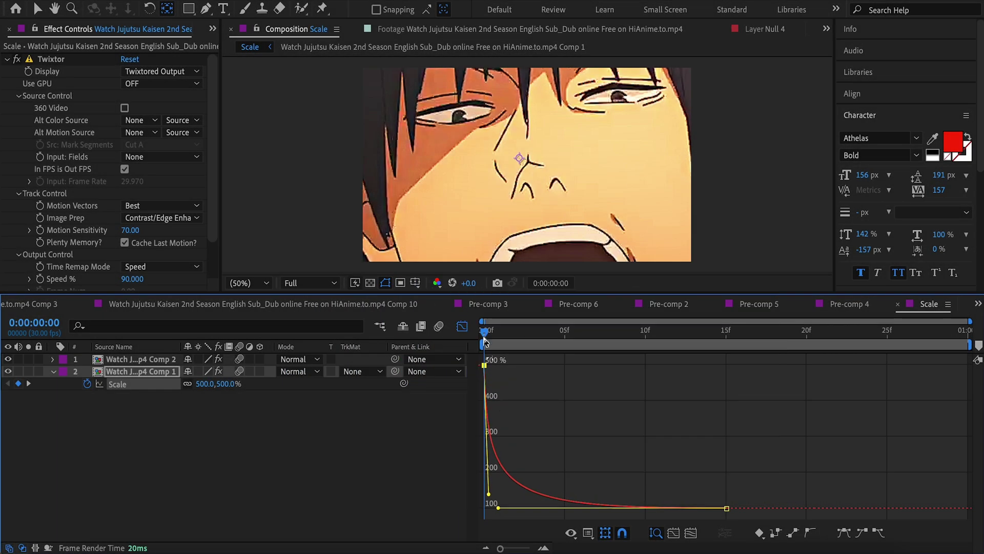
# Shift both Scale keyframes one frame earlier and scrub to frame 13 to check the cut
pyautogui.press('space')
pyautogui.hotkey('shift', 'F3')
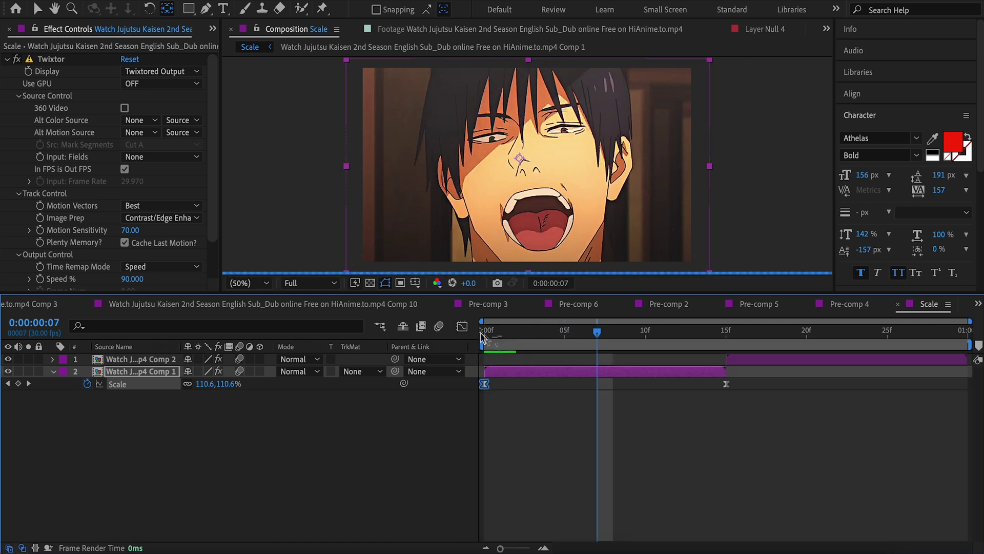
pyautogui.moveTo(741, 377); pyautogui.dragTo(478, 419)
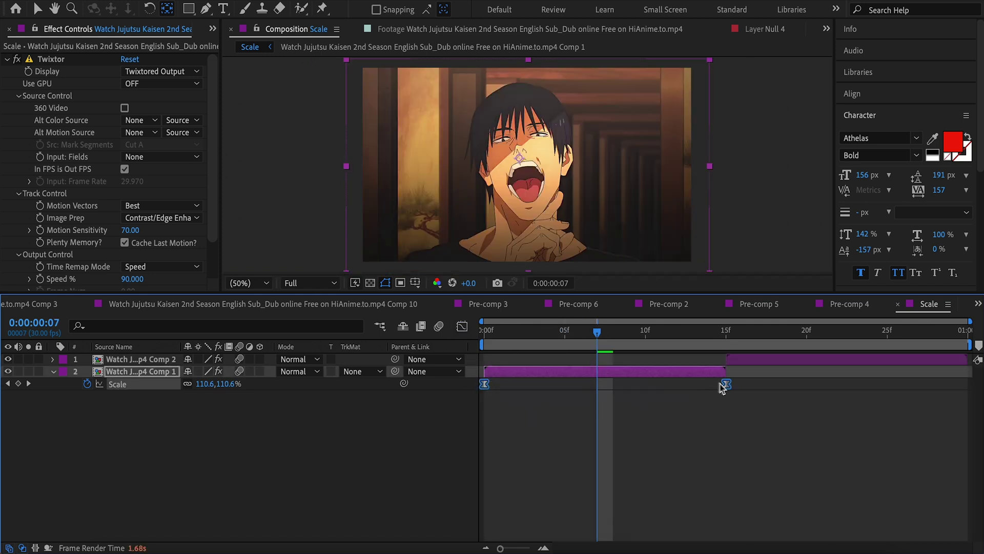
pyautogui.moveTo(726, 384); pyautogui.dragTo(710, 385)
pyautogui.moveTo(653, 338); pyautogui.dragTo(693, 339)
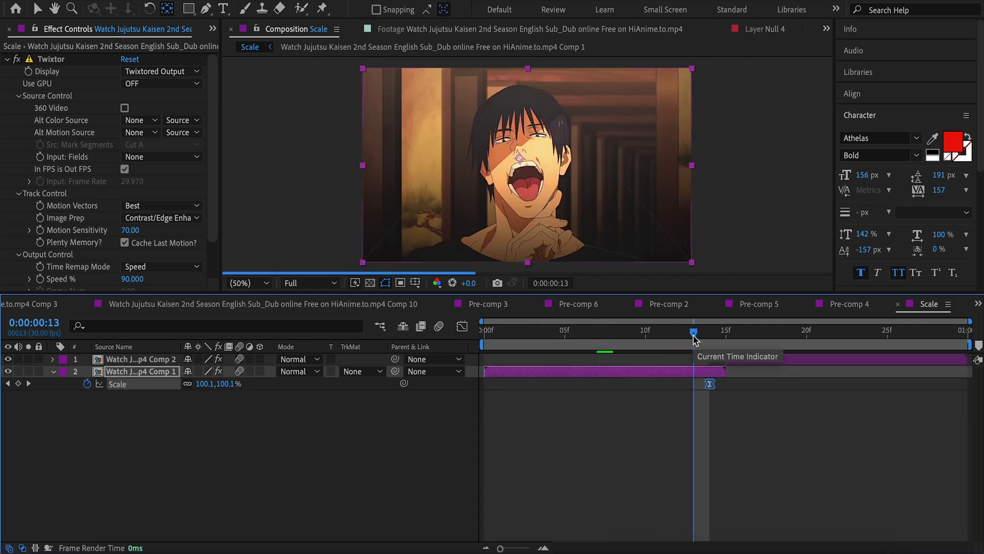
pyautogui.rightClick(450, 430)
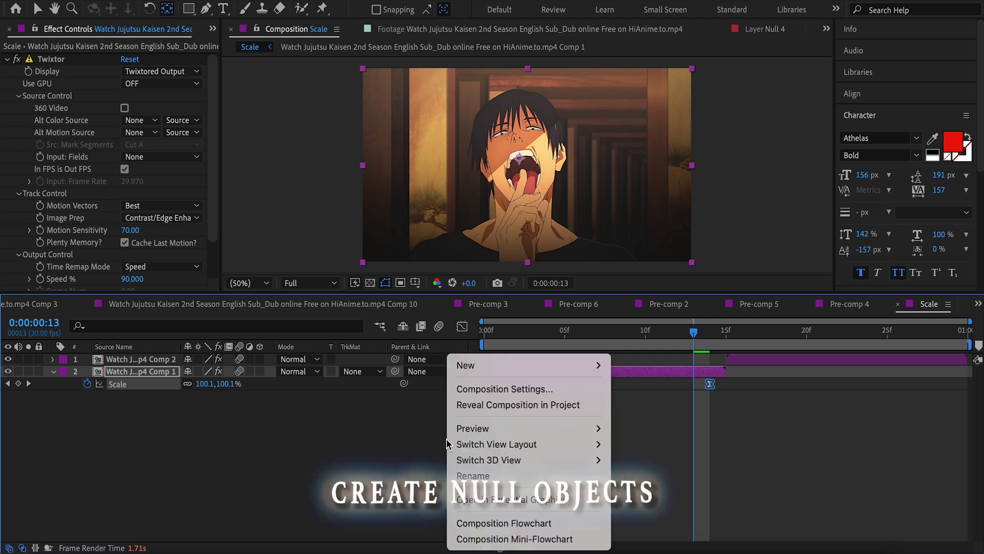
# Add a null object, split it at frame 15, and move the second half to the top
pyautogui.moveTo(564, 365)
pyautogui.click(640, 451)
pyautogui.click(723, 331)
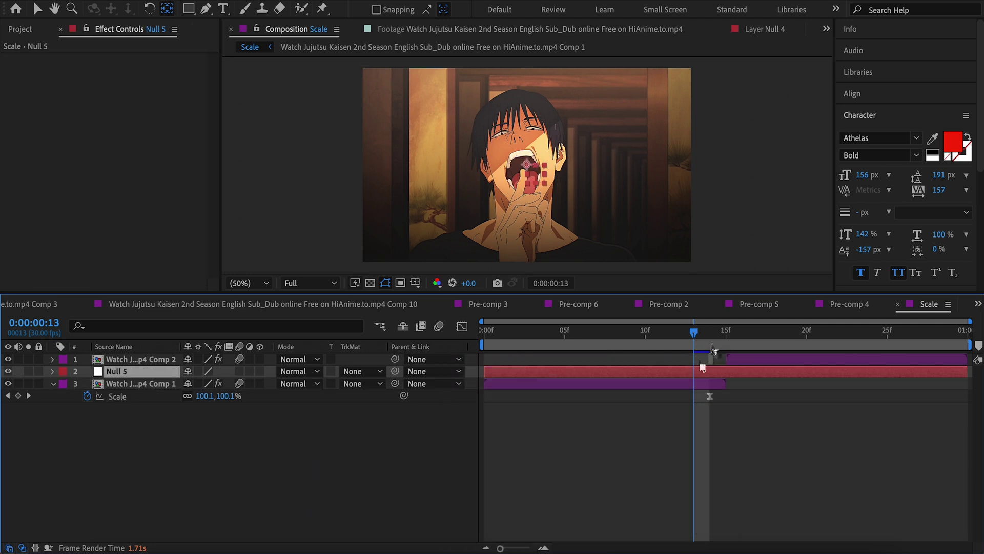
pyautogui.hotkey('ctrl', 'shift', 'd')
pyautogui.hotkey('ctrl', ']')
# Parent the first clip to the layer 3 Null 5 and the second clip to the layer 1 Null 5
pyautogui.click(606, 386)
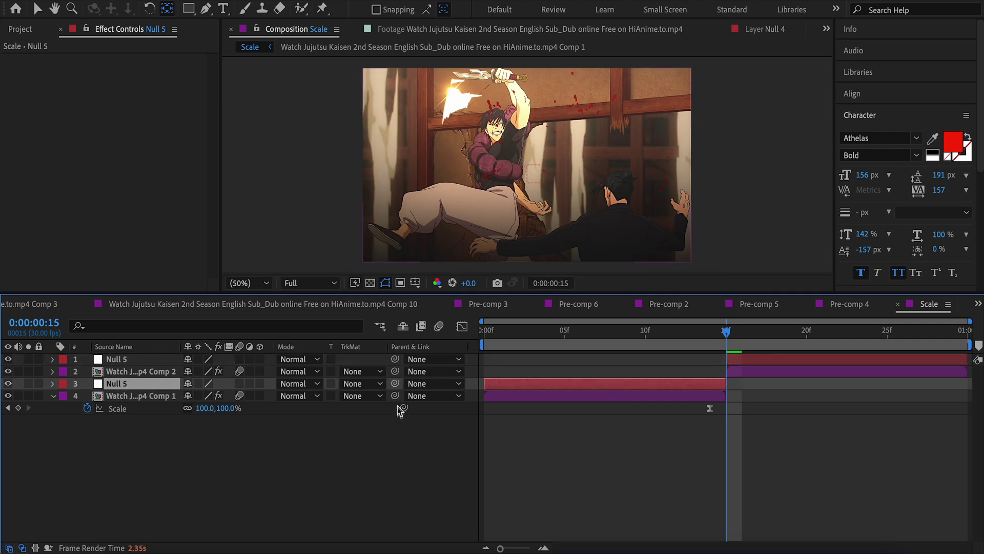
pyautogui.moveTo(266, 400); pyautogui.dragTo(154, 384)
pyautogui.click(172, 373)
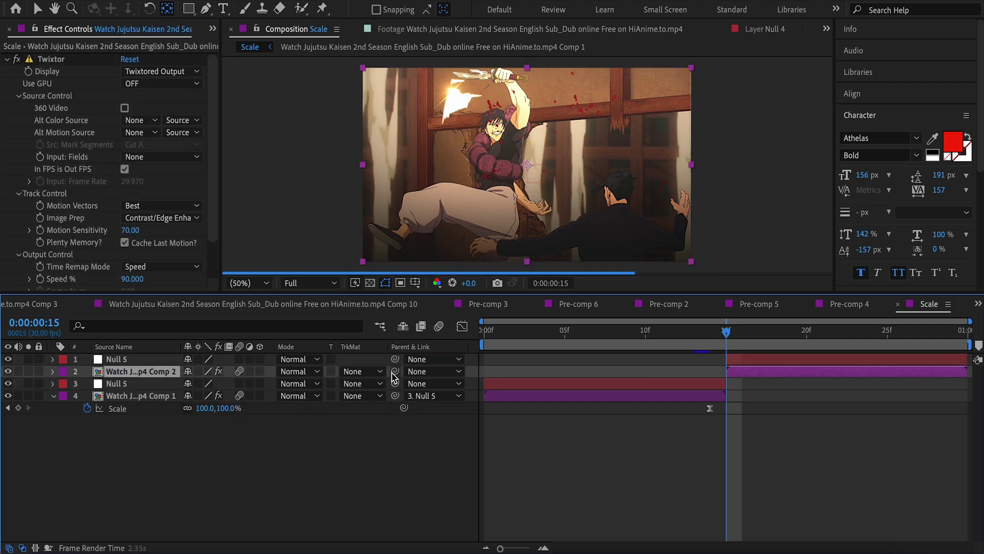
pyautogui.moveTo(394, 371); pyautogui.dragTo(154, 359)
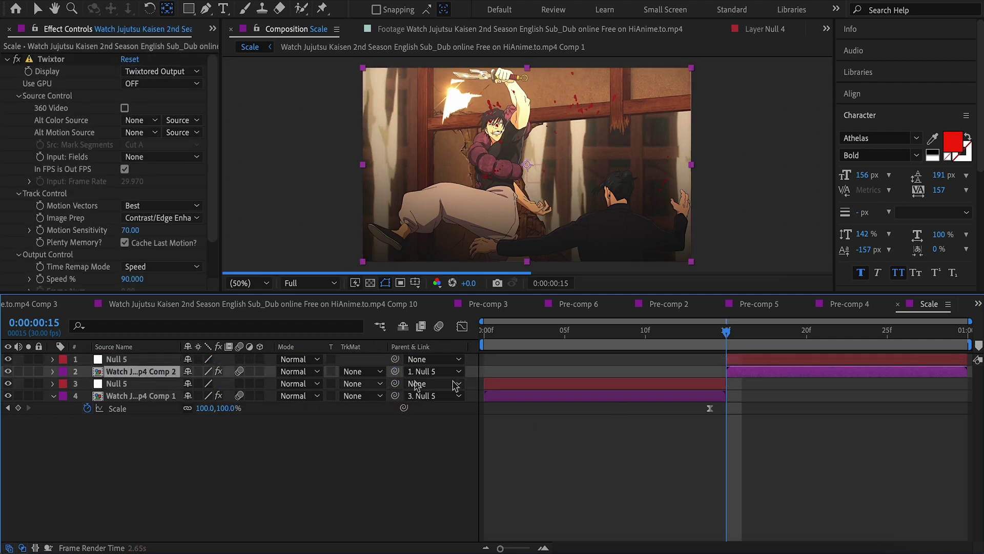
pyautogui.click(595, 330)
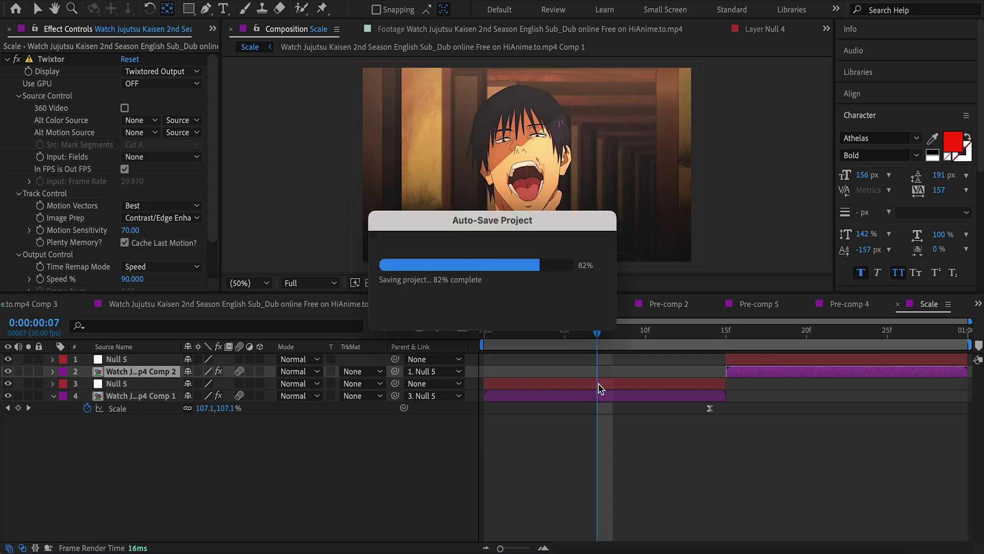
pyautogui.click(597, 383)
pyautogui.press('s')
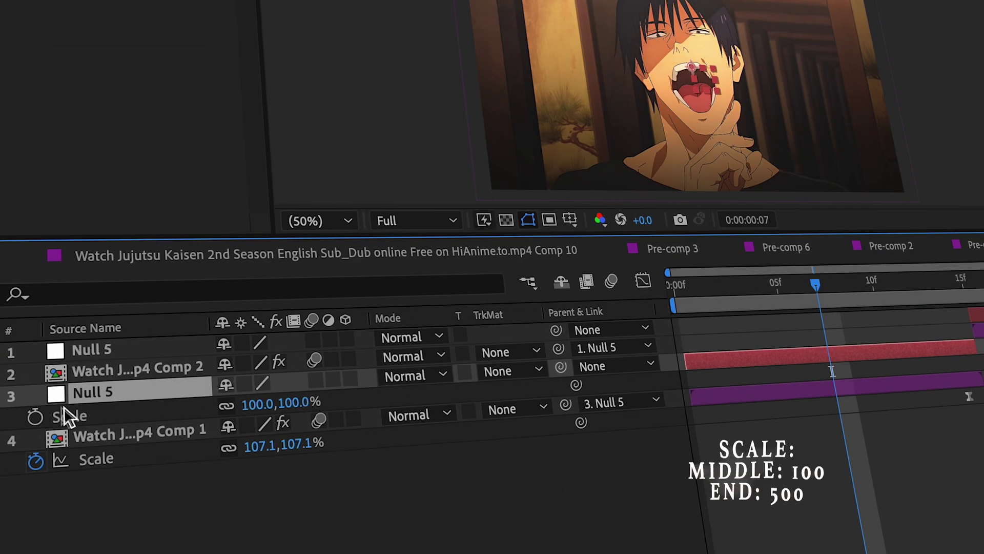
# Keyframe the first-half Null 5's Scale from 100% up to 500% at frame 15
pyautogui.click(35, 416)
pyautogui.click(956, 285)
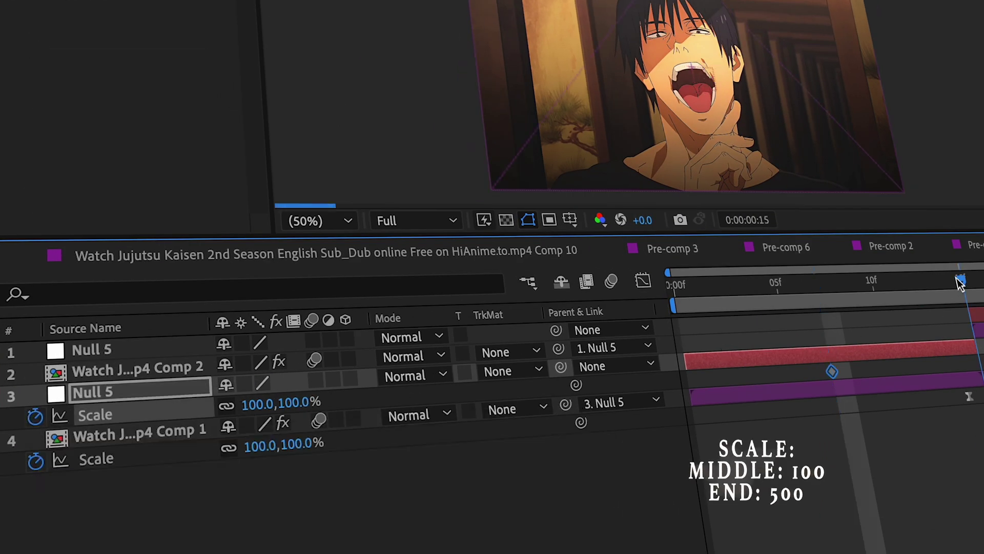
pyautogui.click(261, 403)
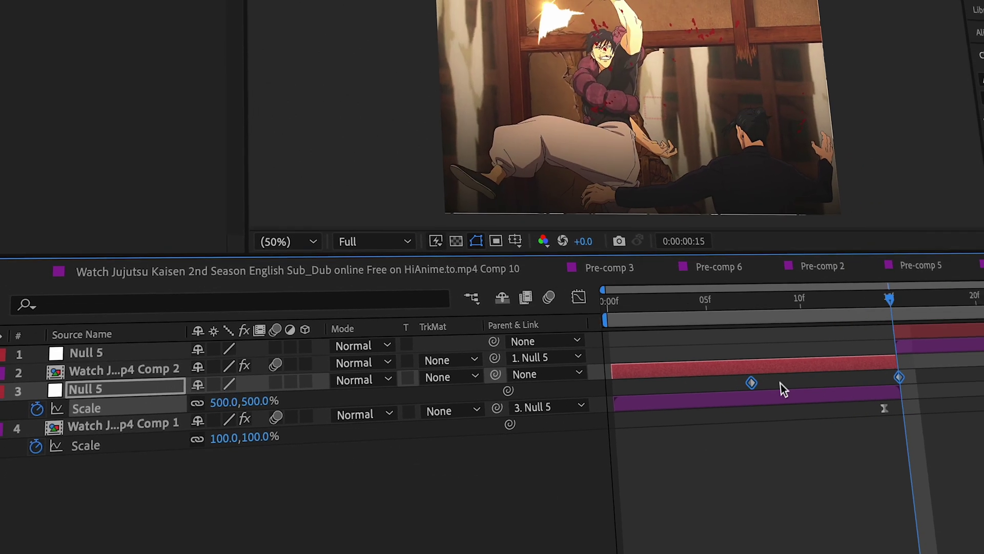
pyautogui.moveTo(877, 377); pyautogui.dragTo(848, 392)
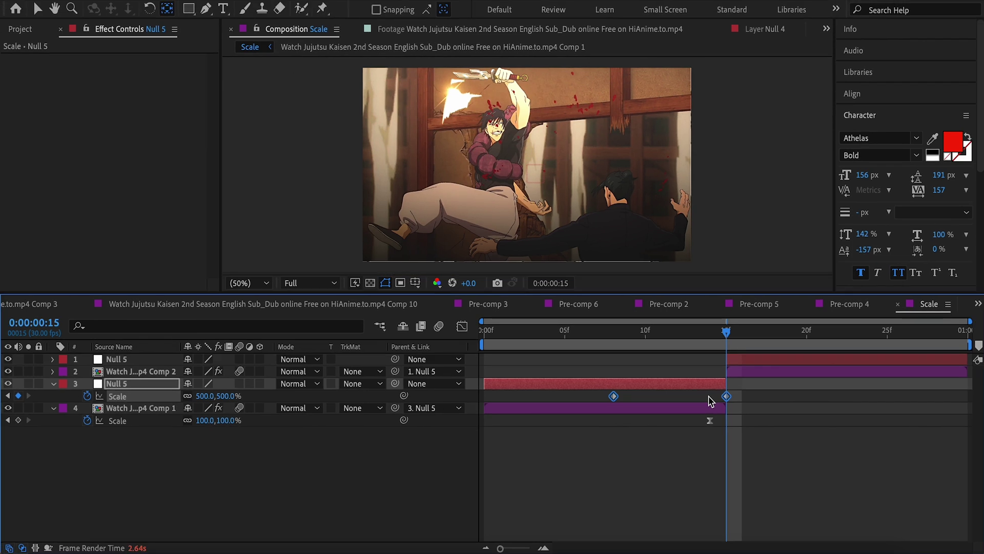
pyautogui.click(614, 330)
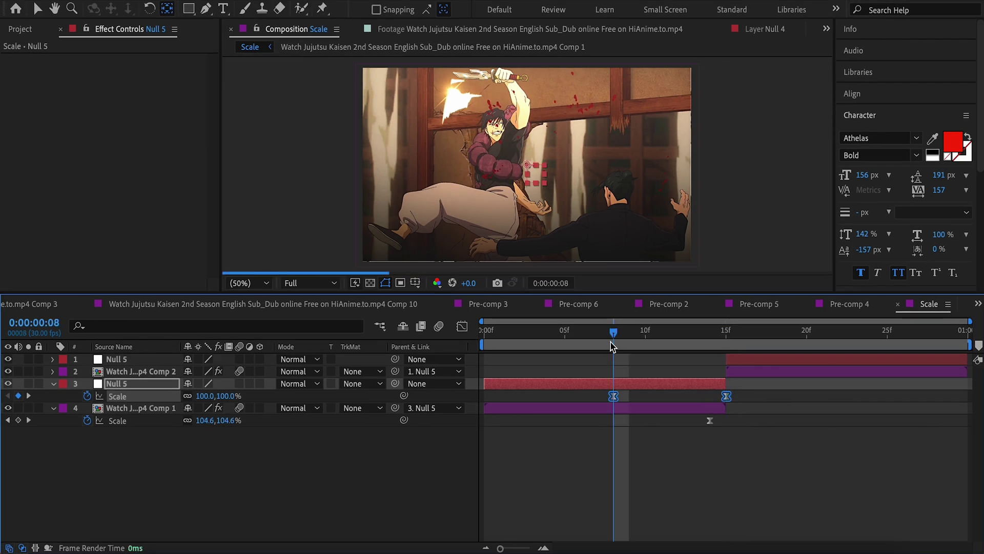
# Curve the null's Scale into a steep ease-in to 500% with a long ease out of 100%
pyautogui.hotkey('shift', 'F3')
pyautogui.click(725, 374)
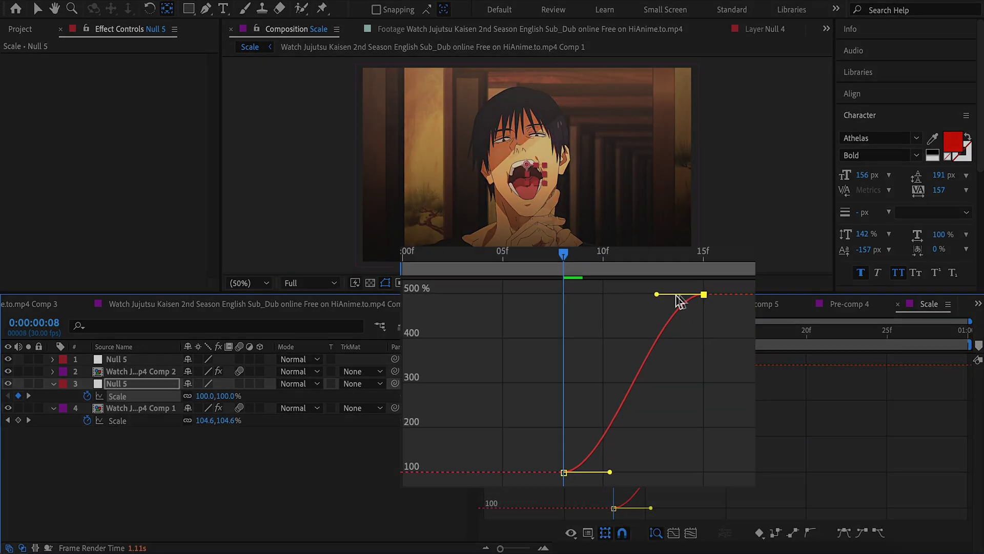
pyautogui.moveTo(689, 365); pyautogui.dragTo(721, 459)
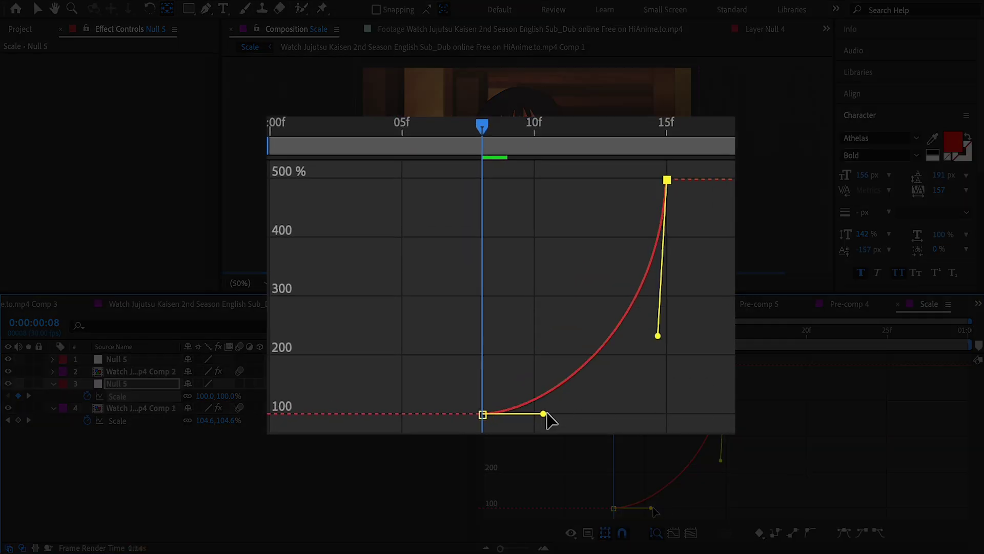
pyautogui.moveTo(544, 413); pyautogui.dragTo(640, 407)
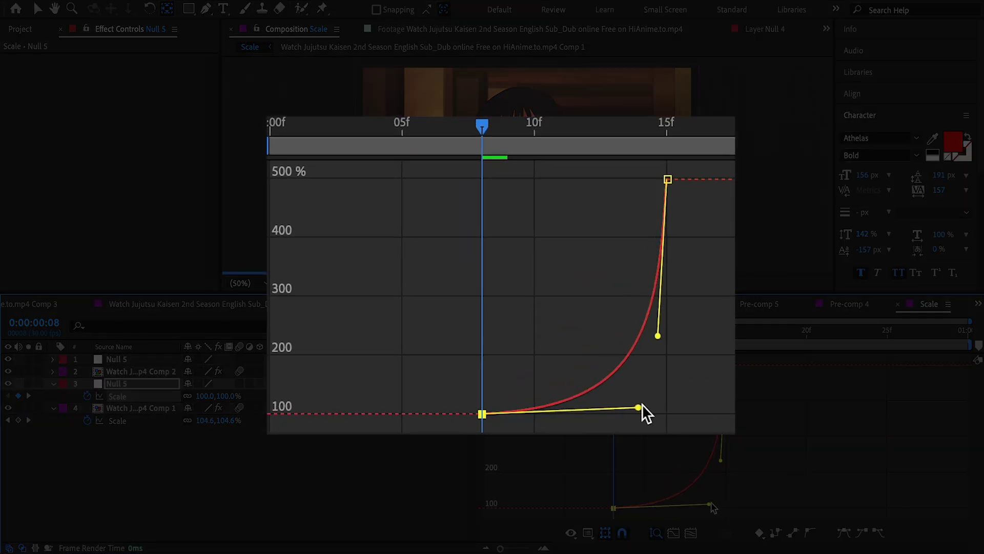
pyautogui.moveTo(513, 126); pyautogui.dragTo(661, 146)
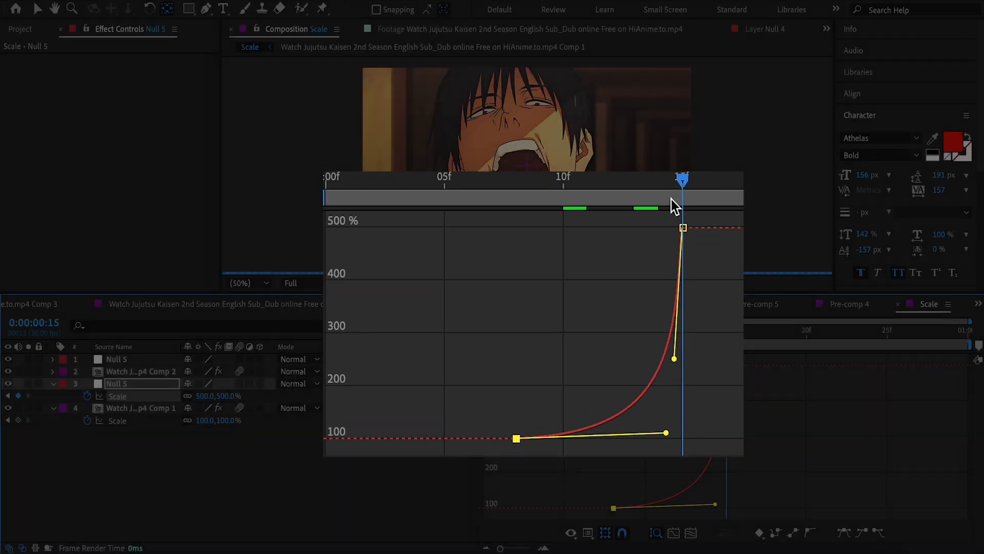
pyautogui.hotkey('shift', 'F3')
# Move the null's Scale keyframes one frame earlier and scrub to check the zoom into the mouth
pyautogui.click(563, 332)
pyautogui.moveTo(569, 334); pyautogui.dragTo(693, 332)
pyautogui.moveTo(736, 393); pyautogui.dragTo(697, 398)
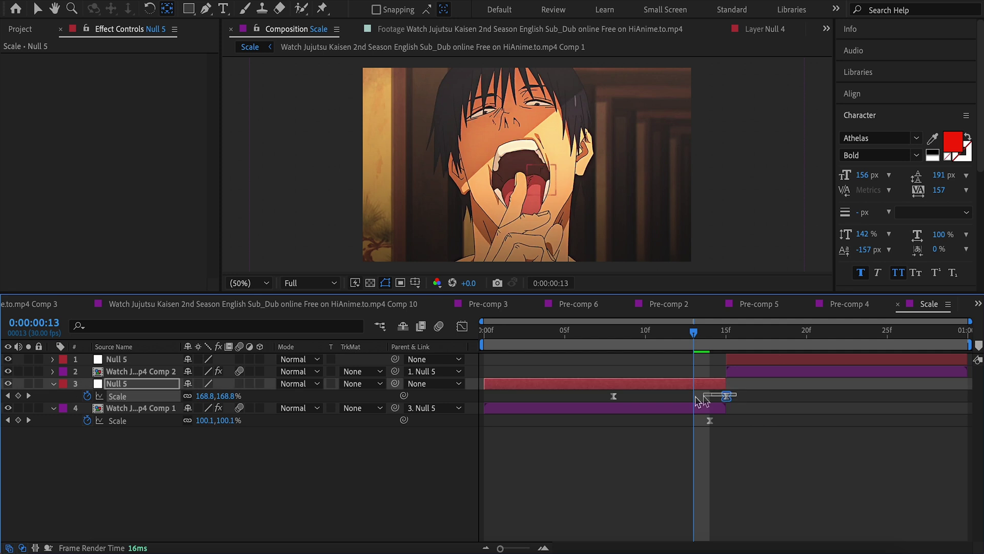
pyautogui.moveTo(613, 404); pyautogui.dragTo(602, 403)
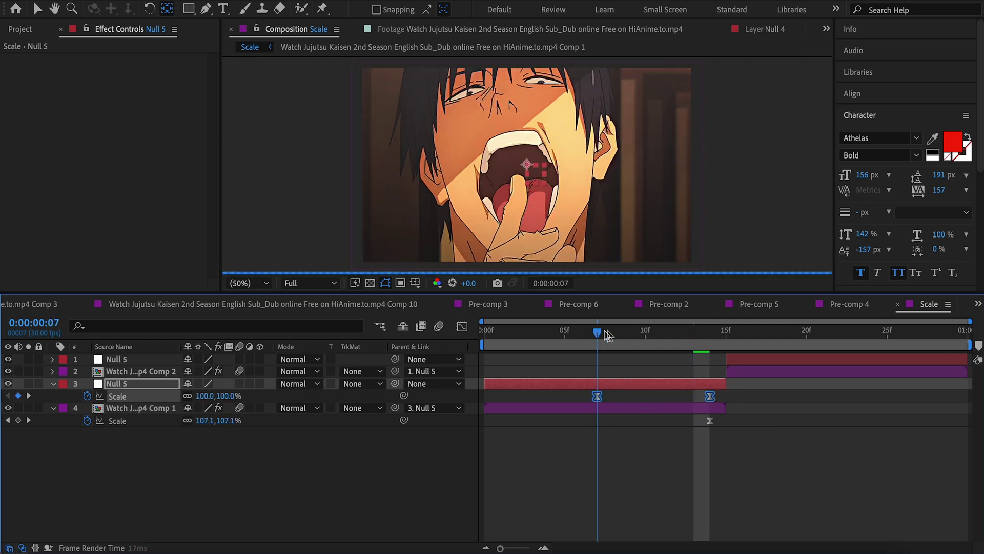
pyautogui.moveTo(629, 336); pyautogui.dragTo(727, 339)
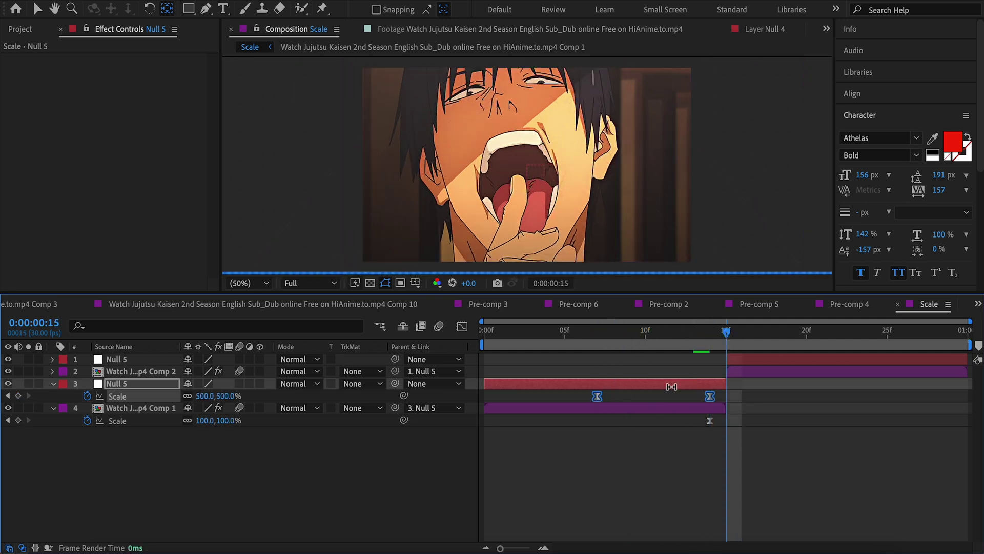
pyautogui.press('s')
pyautogui.hotkey('ctrl', 'Up')
# Keyframe the second clip's Scale at 30% at 15f, growing to 100% at the end
pyautogui.press('s')
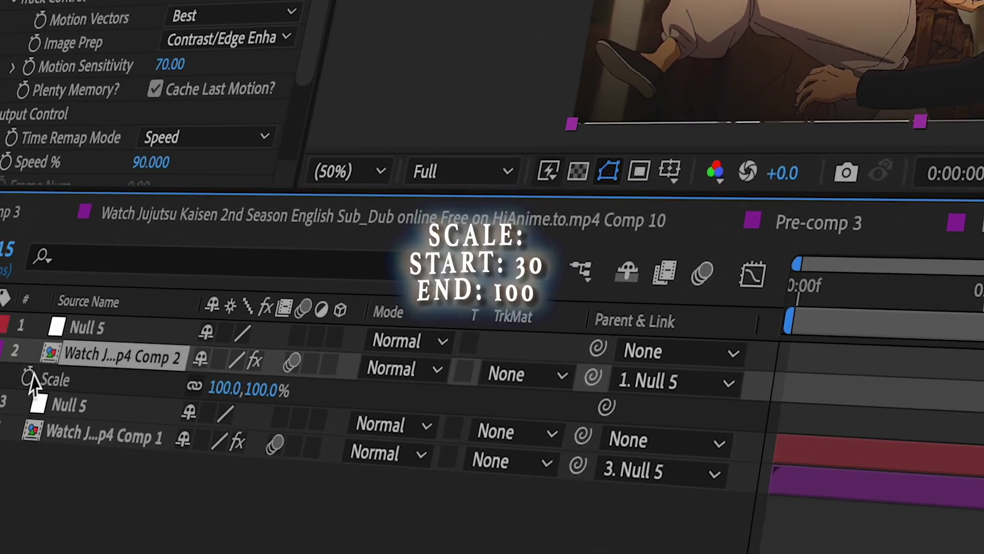
pyautogui.click(87, 383)
pyautogui.moveTo(727, 383); pyautogui.dragTo(966, 383)
pyautogui.click(205, 383)
pyautogui.write('30')
pyautogui.press('Return')
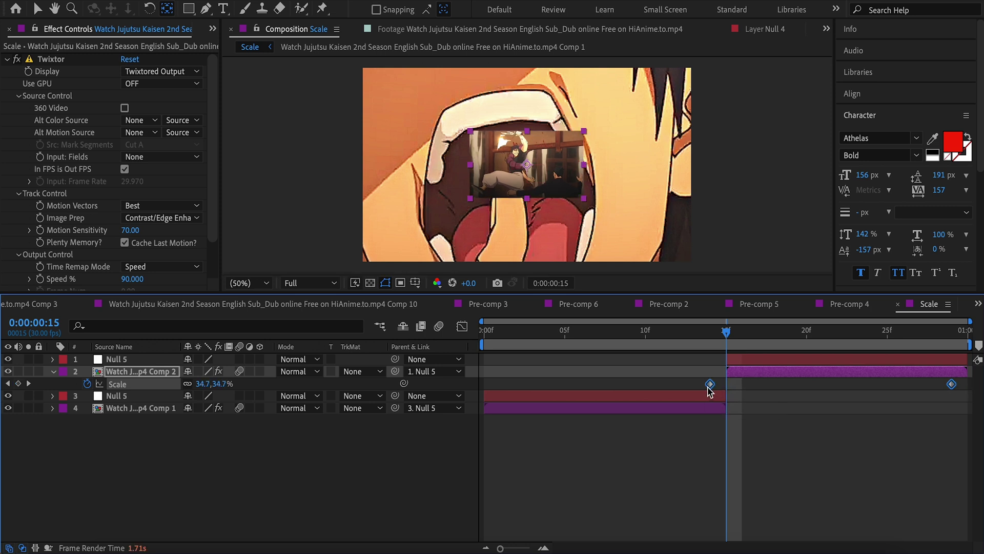
# Shape the Scale curve to rise steeply at the start and ease sharply into the final keyframe
pyautogui.click(462, 326)
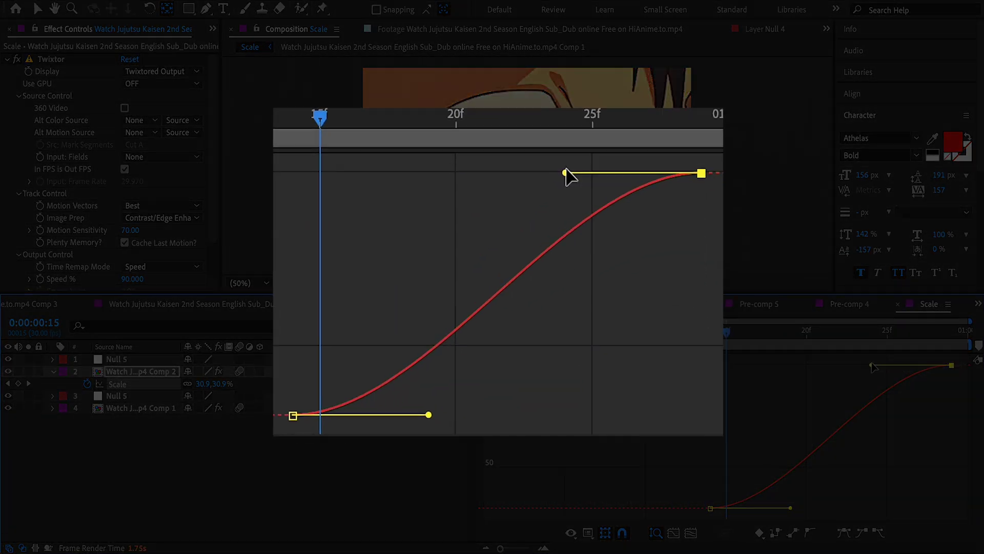
pyautogui.moveTo(871, 365); pyautogui.dragTo(777, 365)
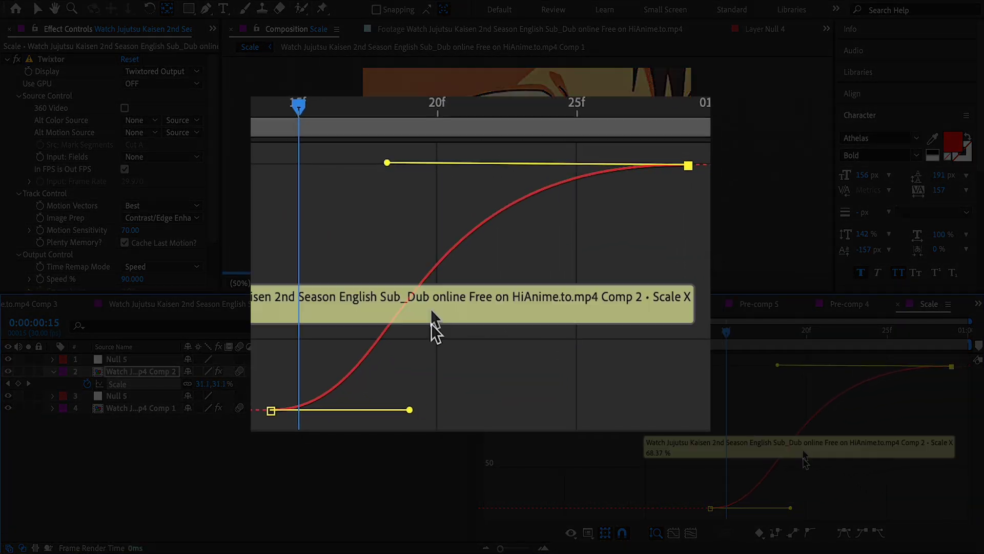
pyautogui.moveTo(793, 507); pyautogui.dragTo(714, 378)
pyautogui.moveTo(779, 366); pyautogui.dragTo(726, 365)
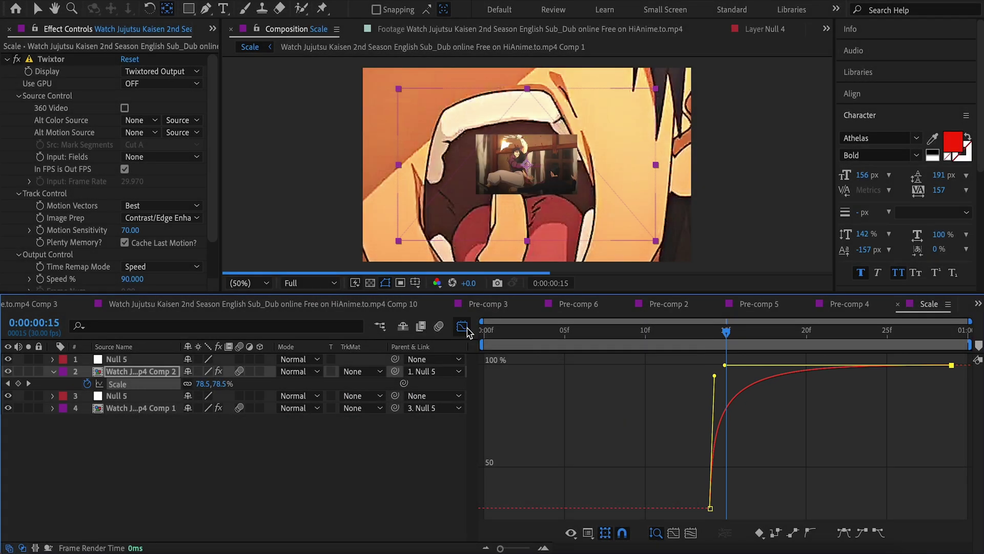
pyautogui.hotkey('shift', 'F3')
pyautogui.click(825, 356)
pyautogui.click(855, 331)
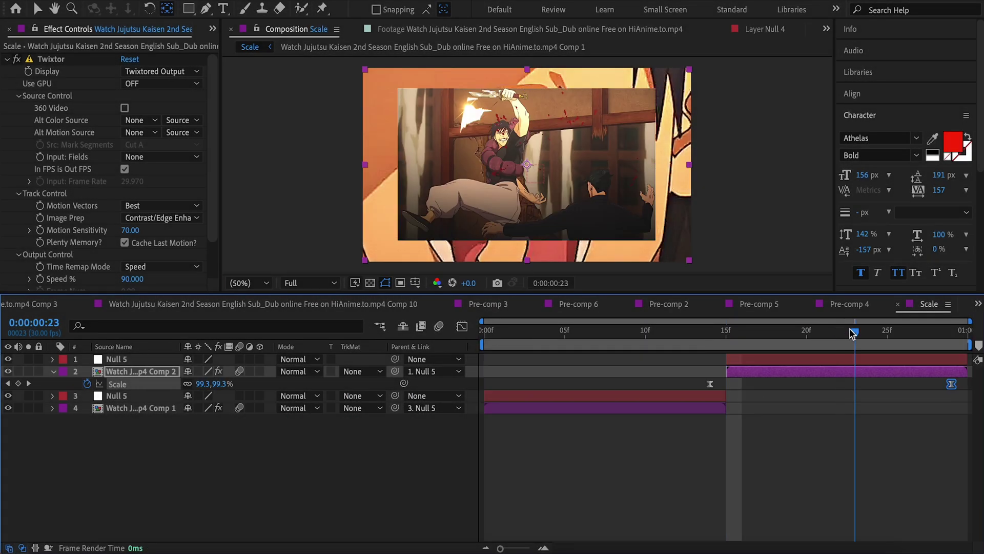
# Give the top Null 5 Scale keyframes of 100% at 23f and 30% at the final frame
pyautogui.press('s')
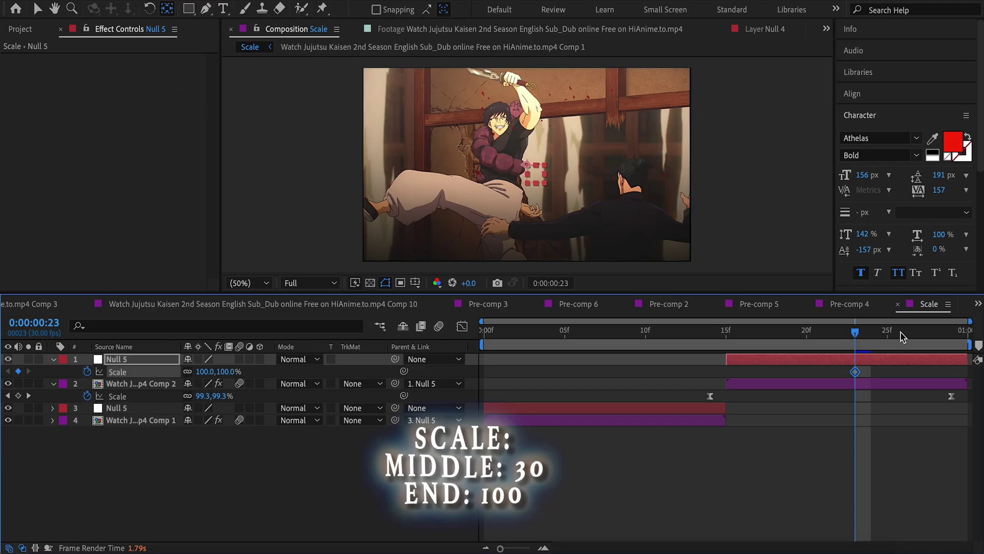
pyautogui.press('End')
pyautogui.click(205, 371)
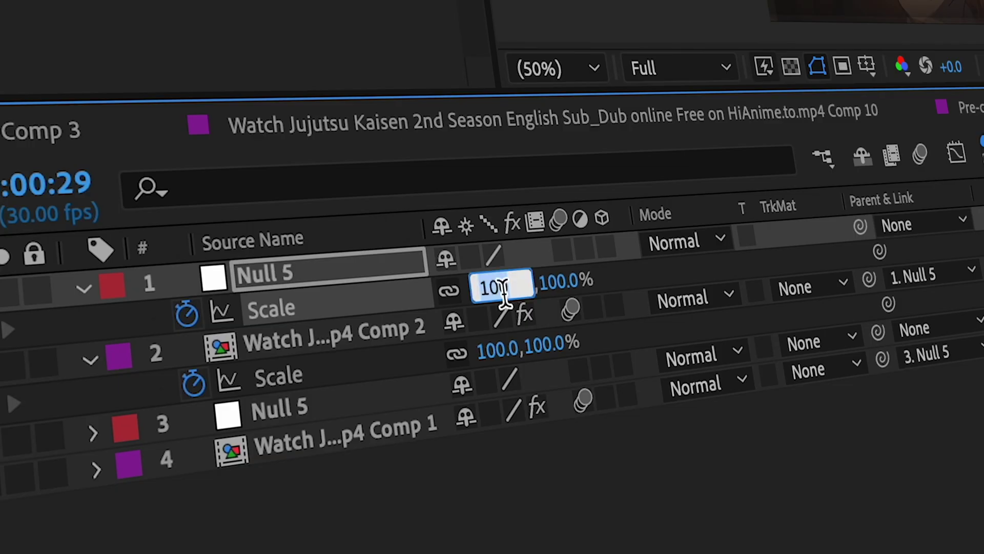
pyautogui.press('Return')
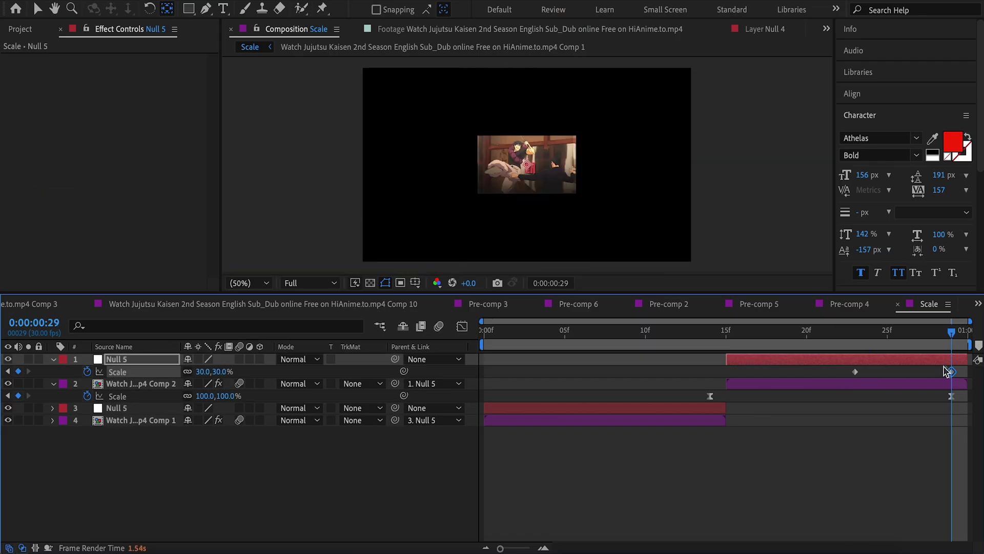
pyautogui.click(854, 339)
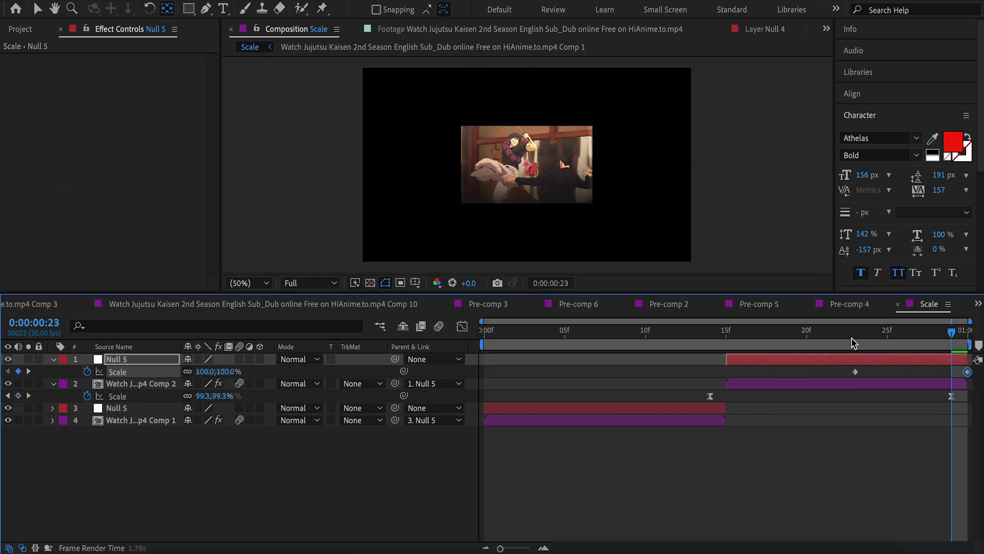
pyautogui.moveTo(847, 365); pyautogui.dragTo(972, 386)
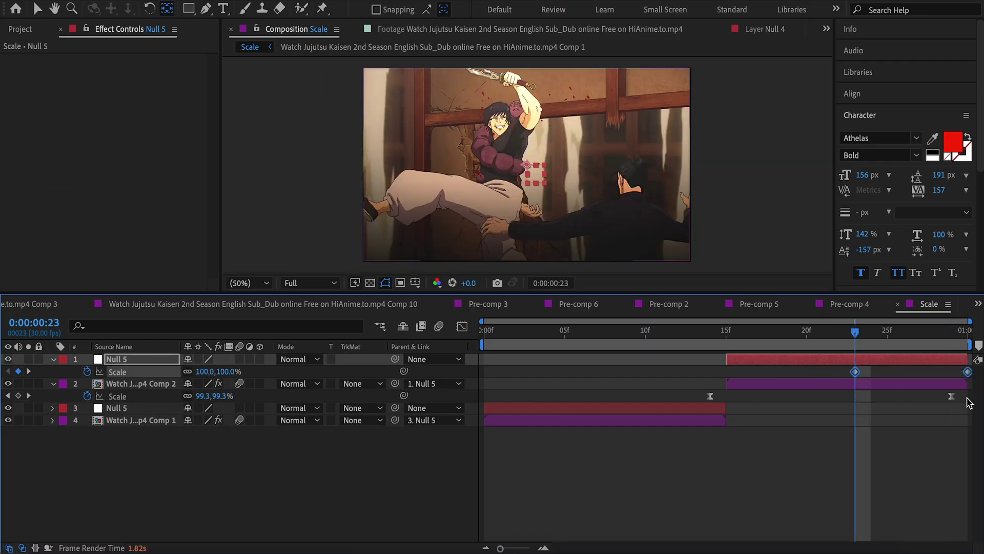
# Curve Null 5's Scale with a long slow start and a sharp drop to 30% at the end
pyautogui.click(462, 327)
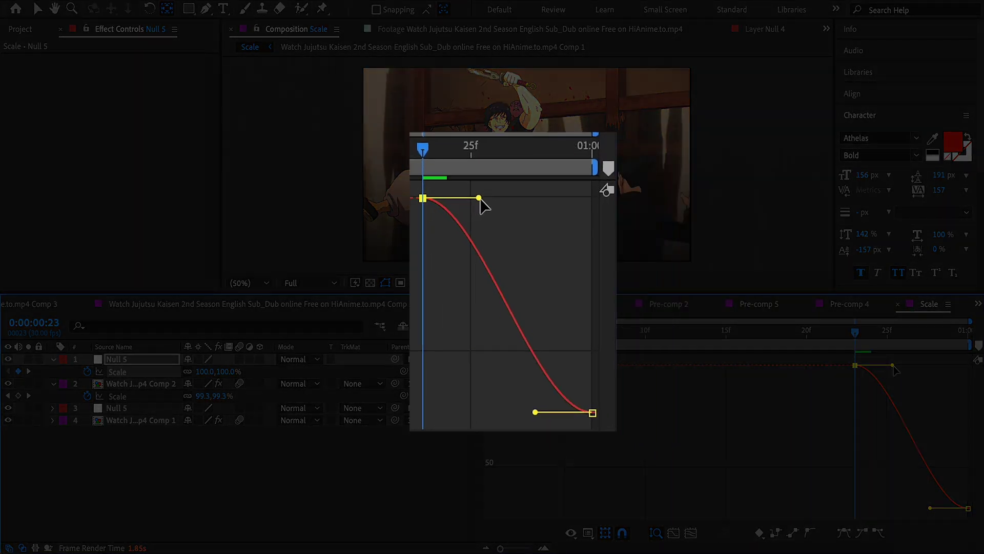
pyautogui.moveTo(893, 365); pyautogui.dragTo(942, 364)
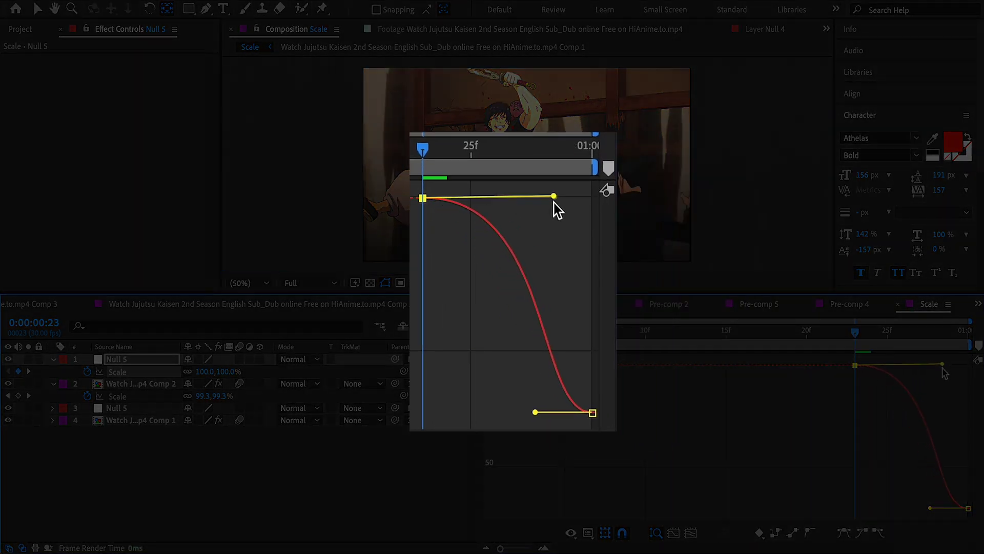
pyautogui.moveTo(930, 508); pyautogui.dragTo(963, 385)
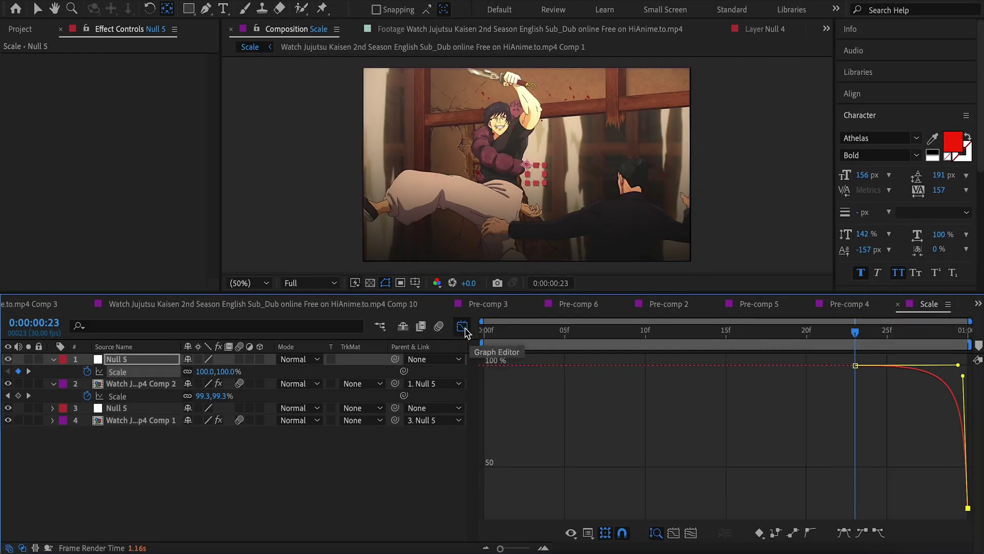
# Scrub from 15f through the final frames to preview the zoom-out transition
pyautogui.hotkey('shift', 'F3')
pyautogui.moveTo(811, 339)
pyautogui.mouseDown()
pyautogui.moveTo(762, 345)
pyautogui.moveTo(862, 346)
pyautogui.mouseUp()
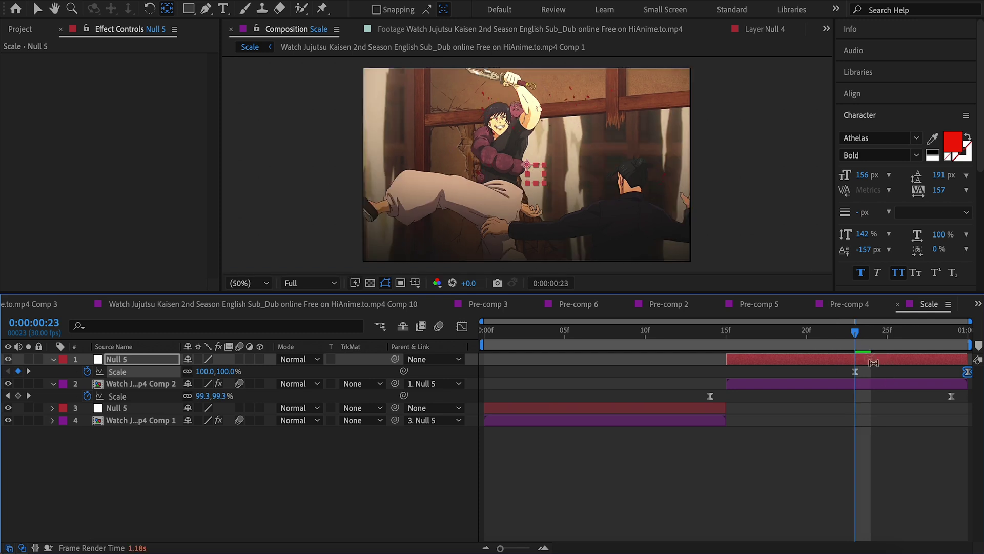
pyautogui.moveTo(899, 339)
pyautogui.mouseDown()
pyautogui.moveTo(976, 354)
pyautogui.moveTo(794, 365)
pyautogui.mouseUp()
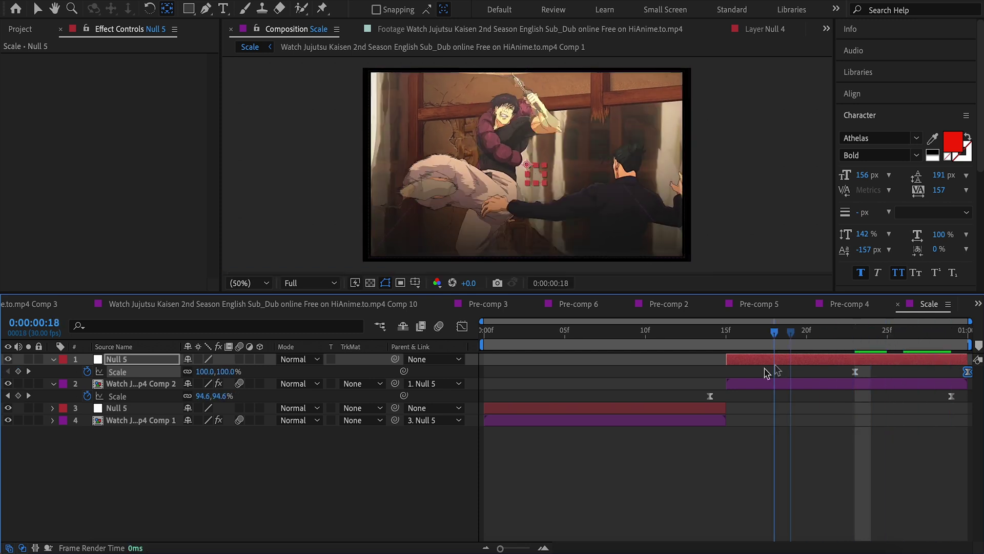
pyautogui.moveTo(730, 384); pyautogui.dragTo(759, 382)
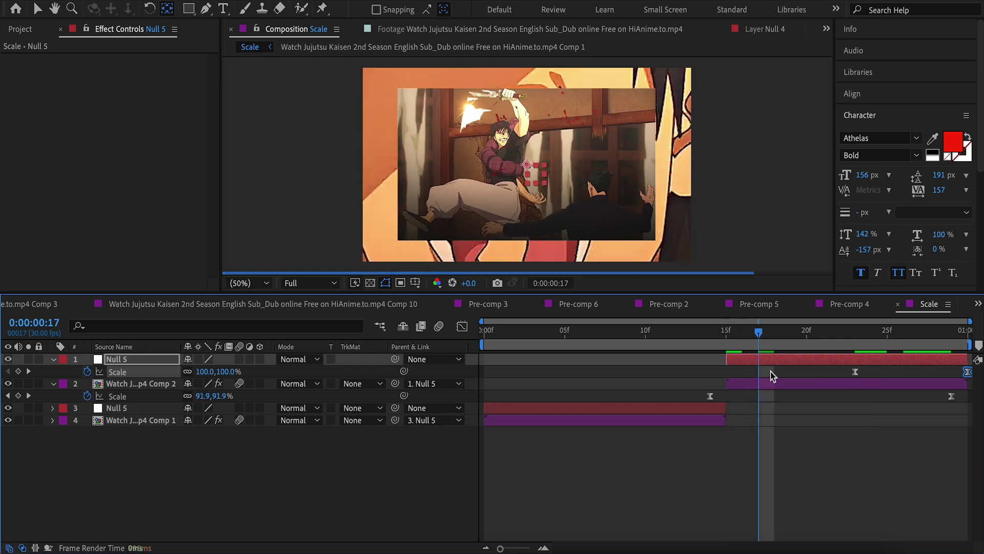
pyautogui.click(772, 383)
# Apply Motion Tile to the second clip with Output Width and Height 250 and Mirror Edges on
pyautogui.hotkey('ctrl', 'space')
pyautogui.write('motion tile')
pyautogui.press('Return')
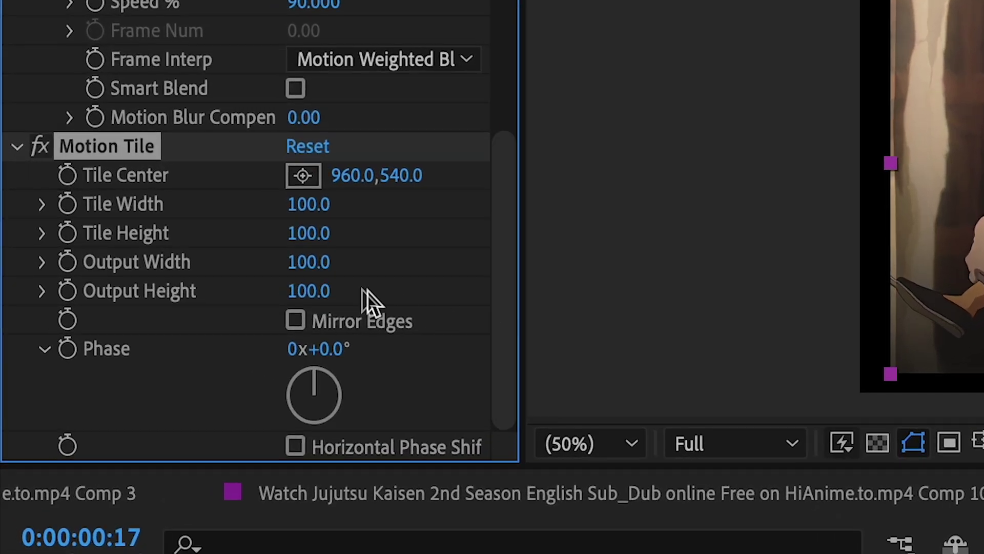
pyautogui.click(134, 209)
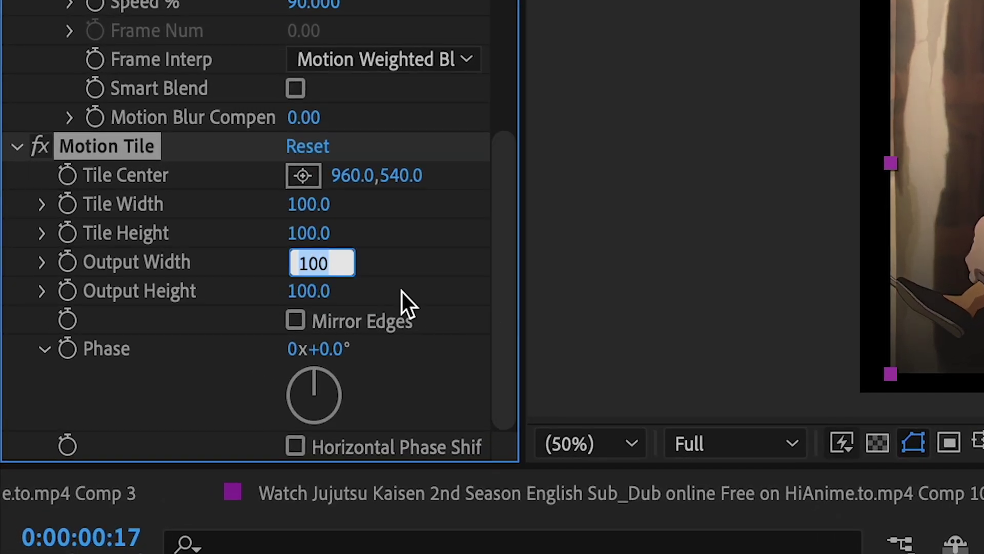
pyautogui.press('Return')
pyautogui.click(310, 291)
pyautogui.write('250.')
pyautogui.press('Return')
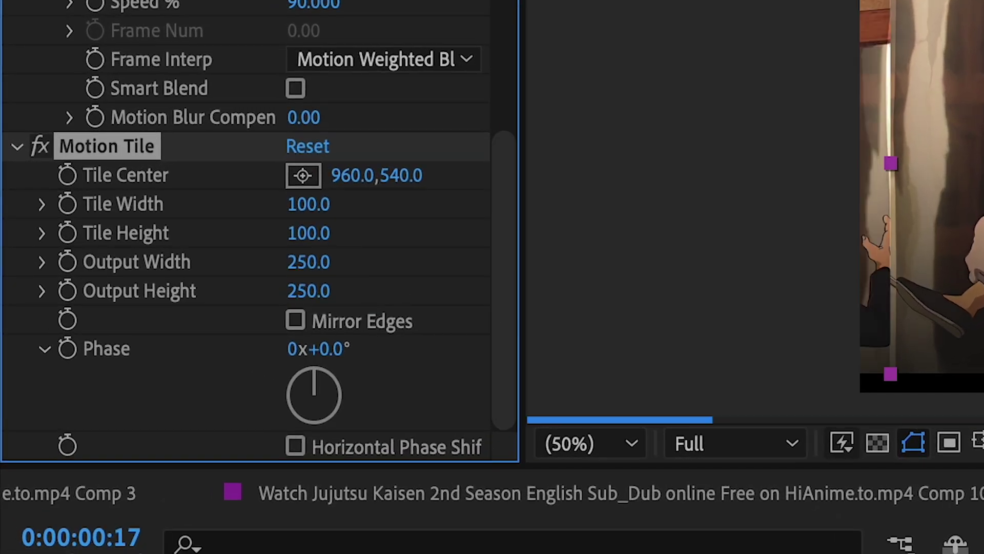
pyautogui.click(296, 321)
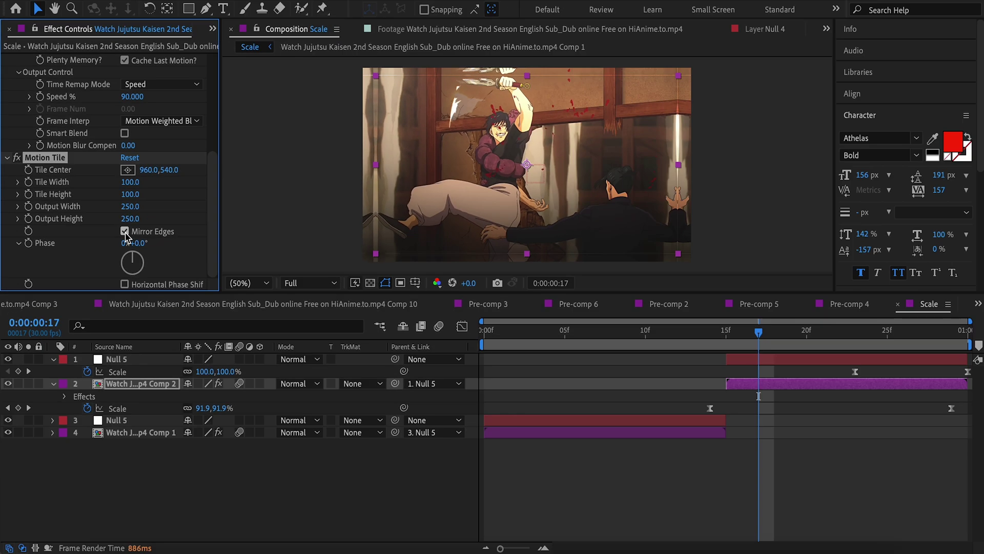
# Deselect the layers and collapse all expanded layer properties
pyautogui.click(578, 474)
pyautogui.press('u')
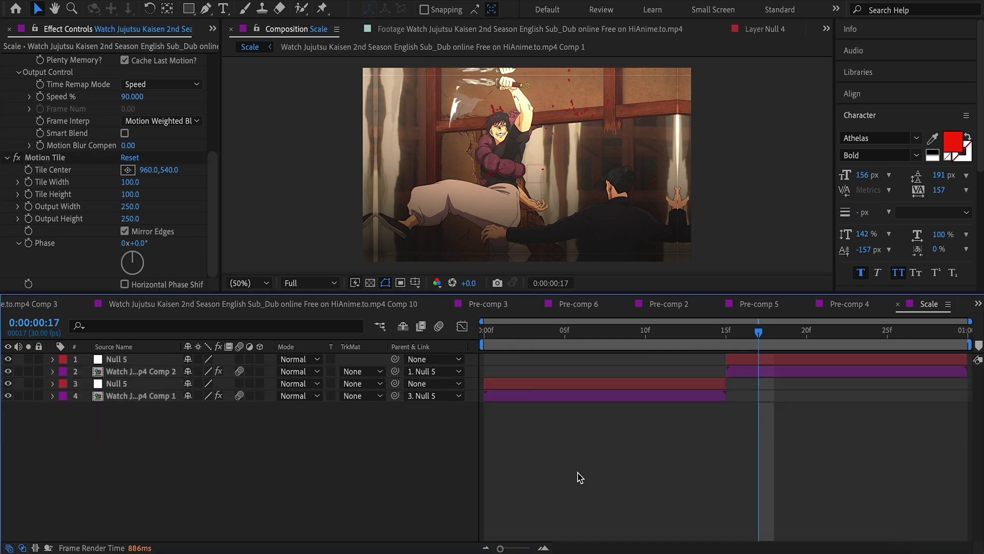
pyautogui.rightClick(442, 440)
# Add an adjustment layer and apply the Crop Edges preset to it at frame 15
pyautogui.moveTo(458, 371)
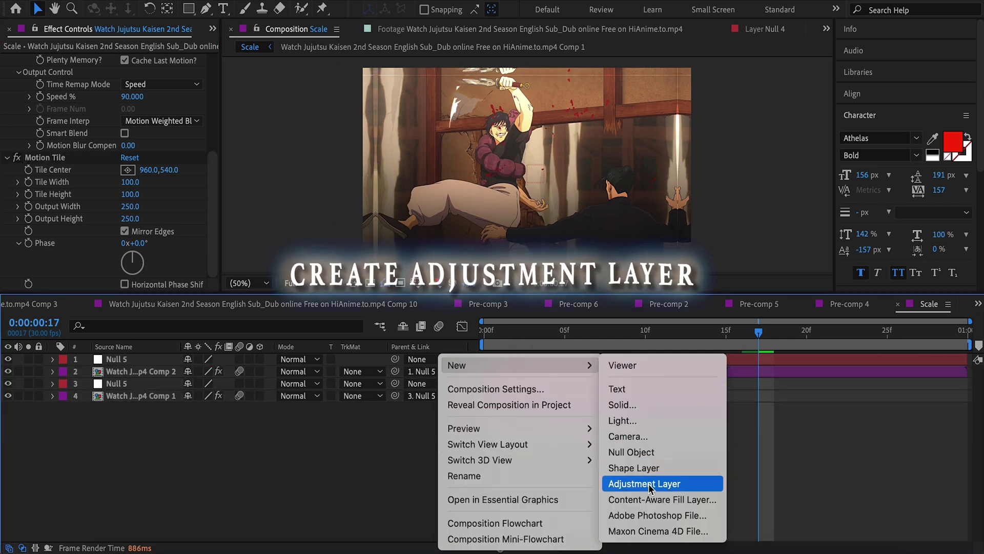
pyautogui.click(635, 484)
pyautogui.click(726, 340)
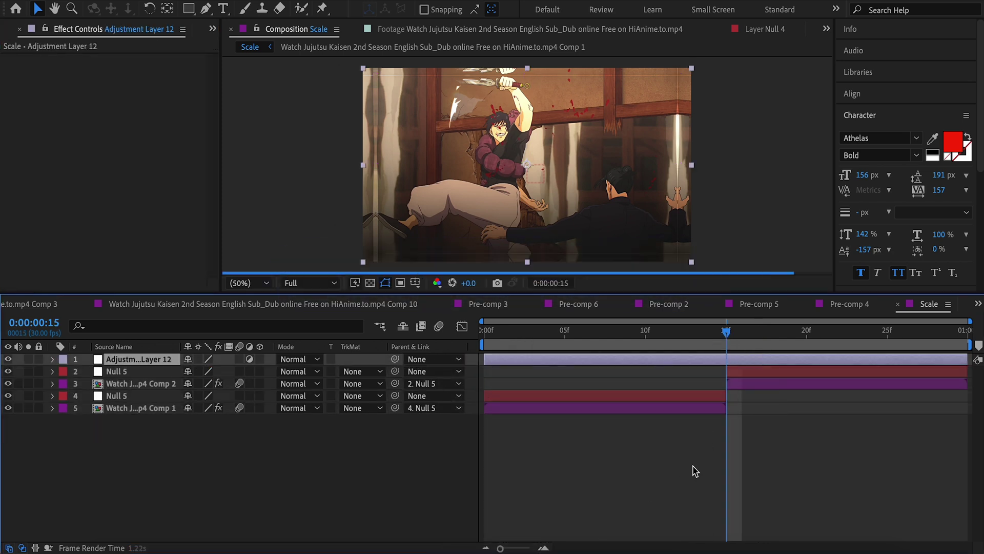
pyautogui.hotkey('ctrl', 'space')
pyautogui.write('crop')
pyautogui.press('Return')
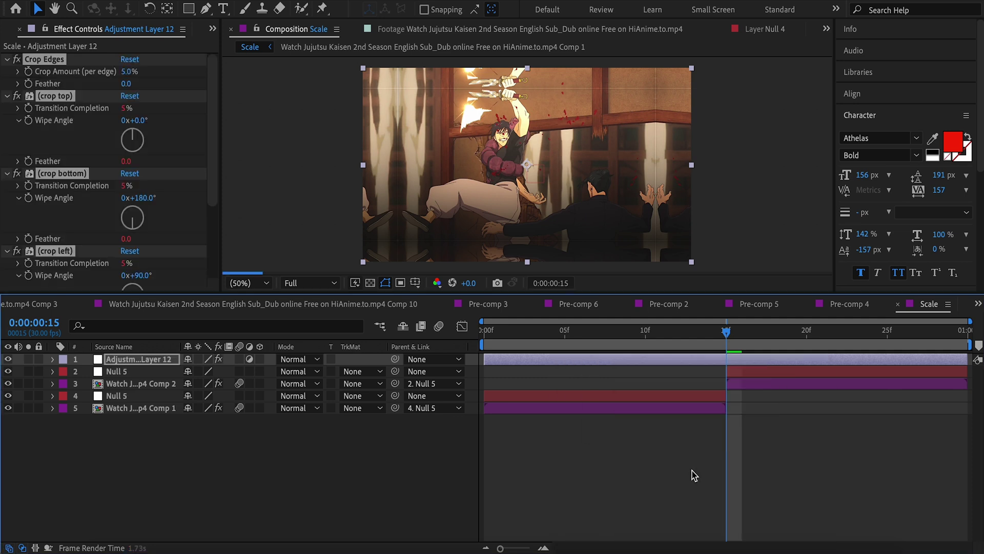
# Delete the crop left and crop right effects and set Crop Amount to 0%
pyautogui.click(138, 466)
pyautogui.scroll(-3, 63, 163)
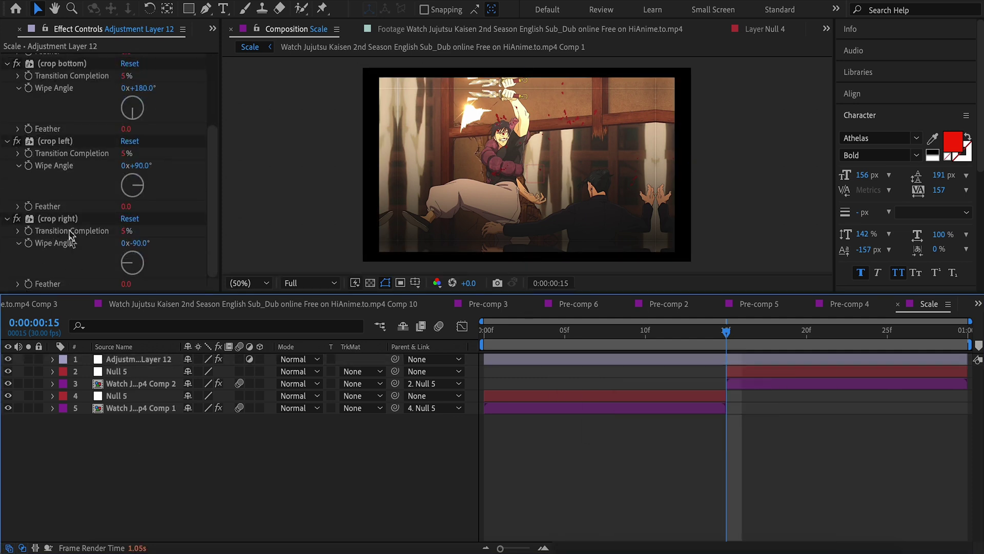
pyautogui.click(55, 140)
pyautogui.keyDown('shift'); pyautogui.click(63, 221); pyautogui.keyUp('shift')
pyautogui.press('Delete')
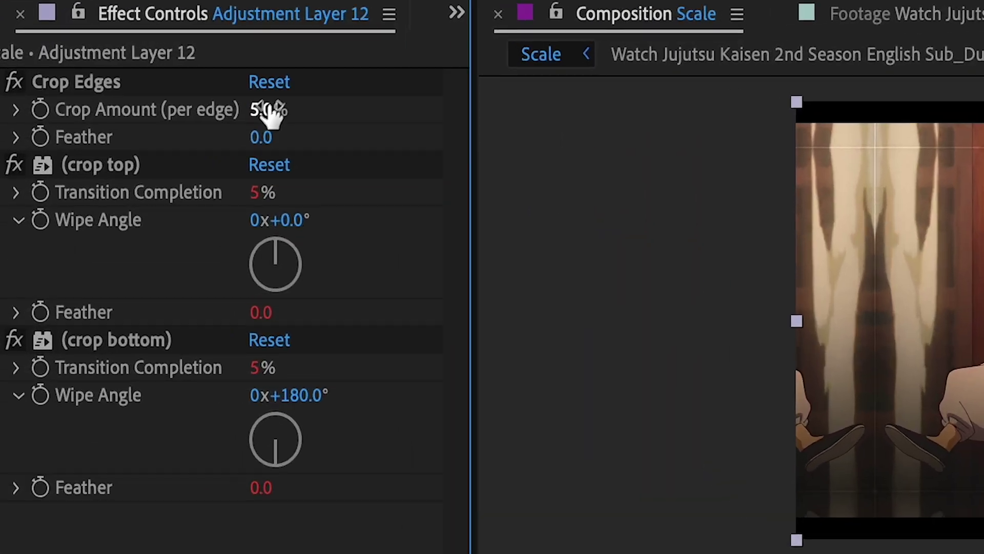
pyautogui.moveTo(266, 112); pyautogui.dragTo(39, 152)
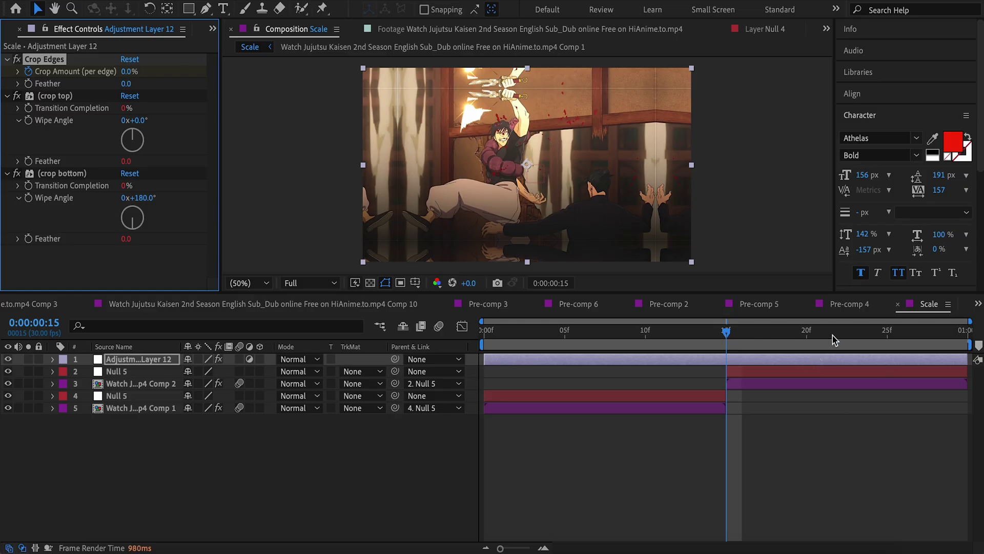
pyautogui.click(836, 336)
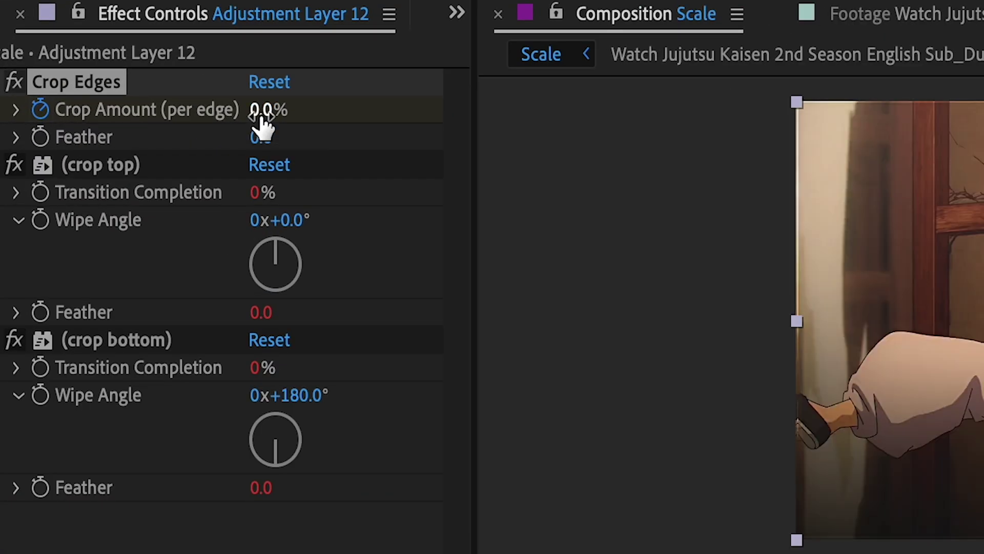
# Keyframe Crop Amount at 10% at 23f and back to 0% at 29f
pyautogui.click(129, 71)
pyautogui.write('10')
pyautogui.press('Return')
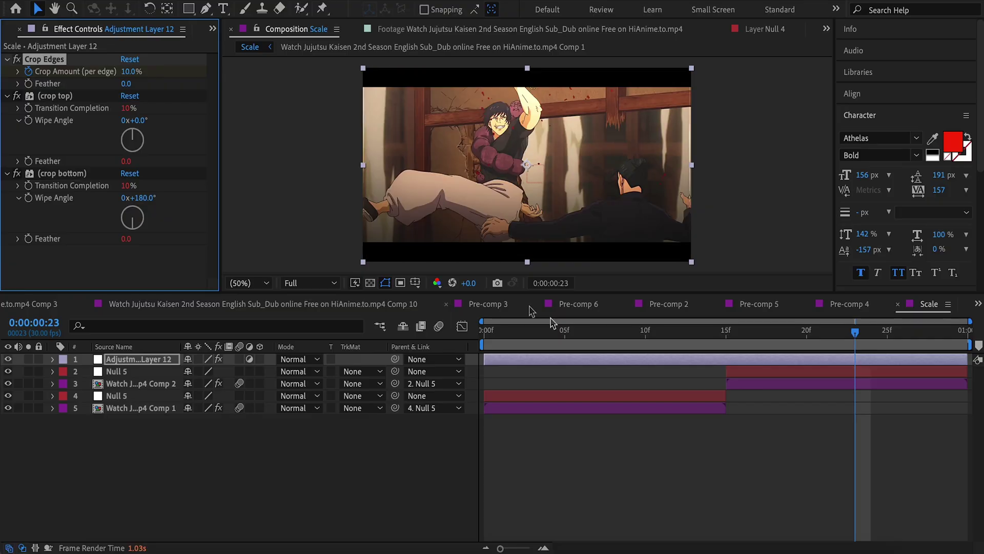
pyautogui.moveTo(867, 335); pyautogui.dragTo(951, 333)
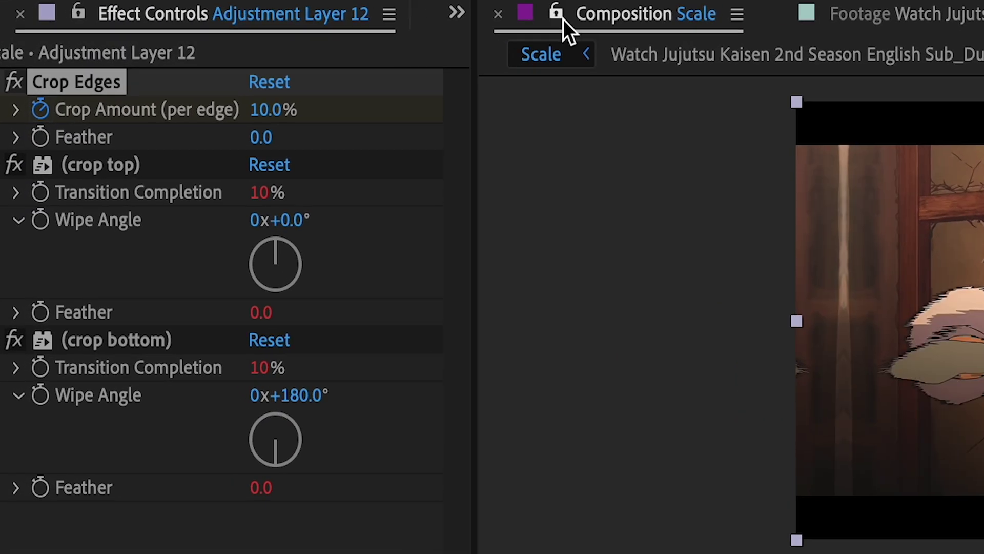
pyautogui.click(270, 109)
pyautogui.write('0')
pyautogui.press('Return')
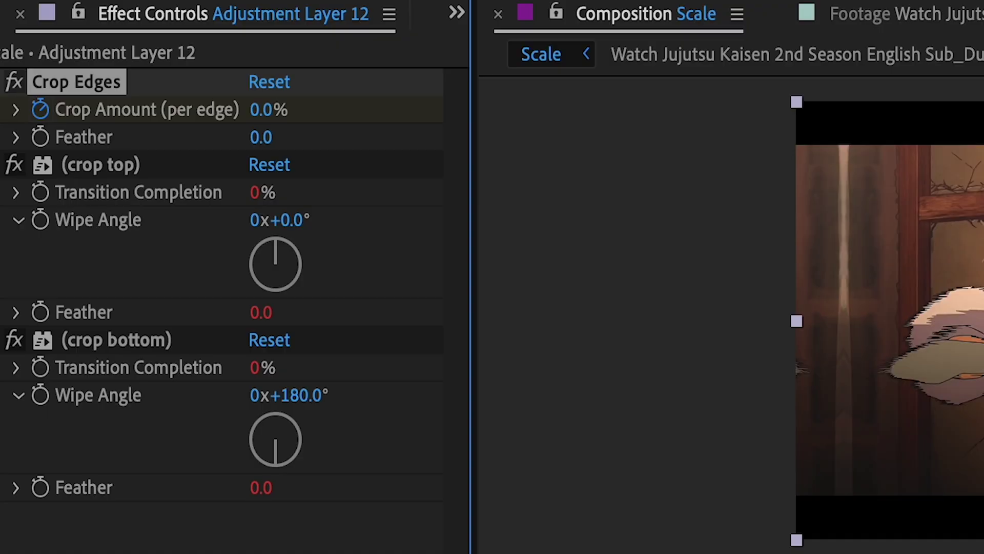
# Move the final crop keyframe to the end and the 10% keyframe to frame 27
pyautogui.click(951, 384)
pyautogui.hotkey('alt', 'Right')
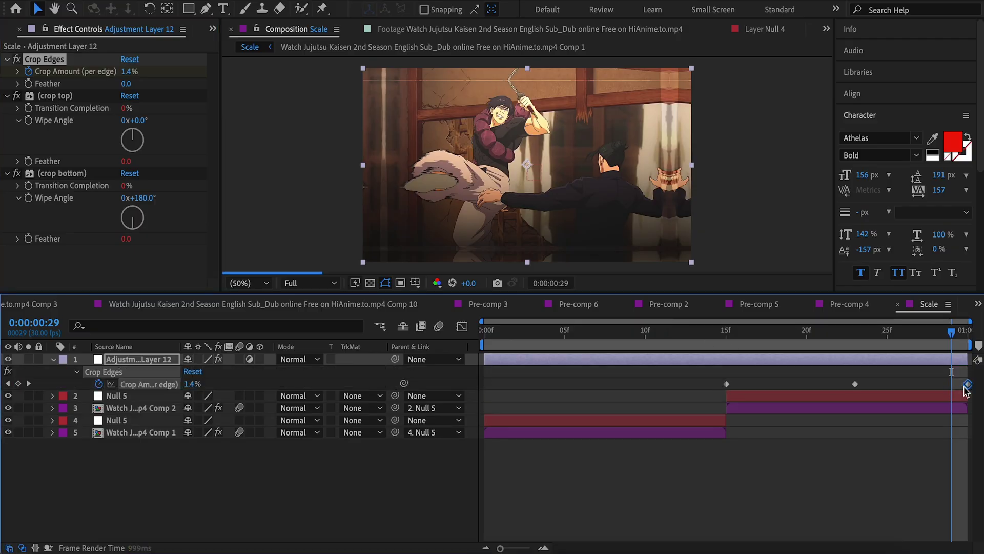
pyautogui.moveTo(887, 384); pyautogui.dragTo(917, 388)
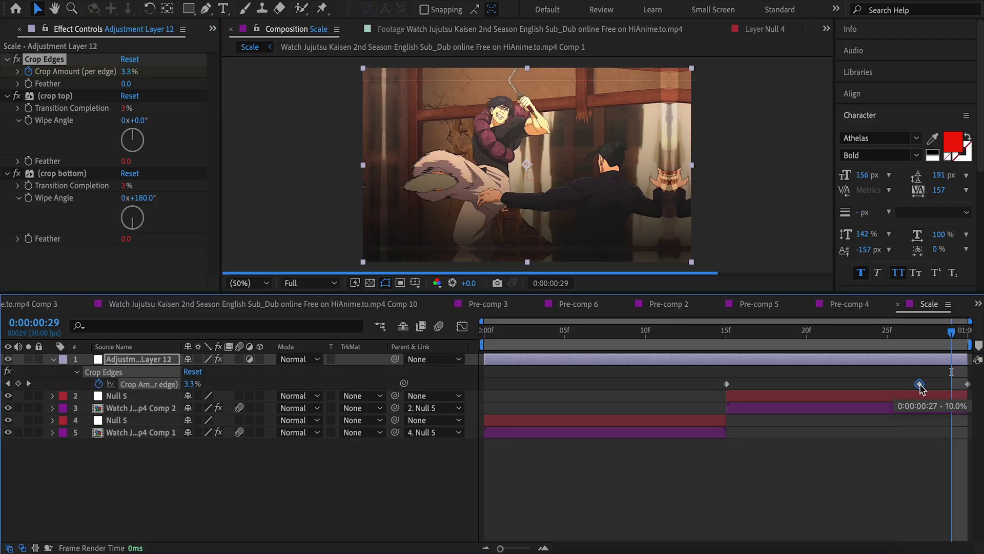
pyautogui.moveTo(695, 371); pyautogui.dragTo(973, 392)
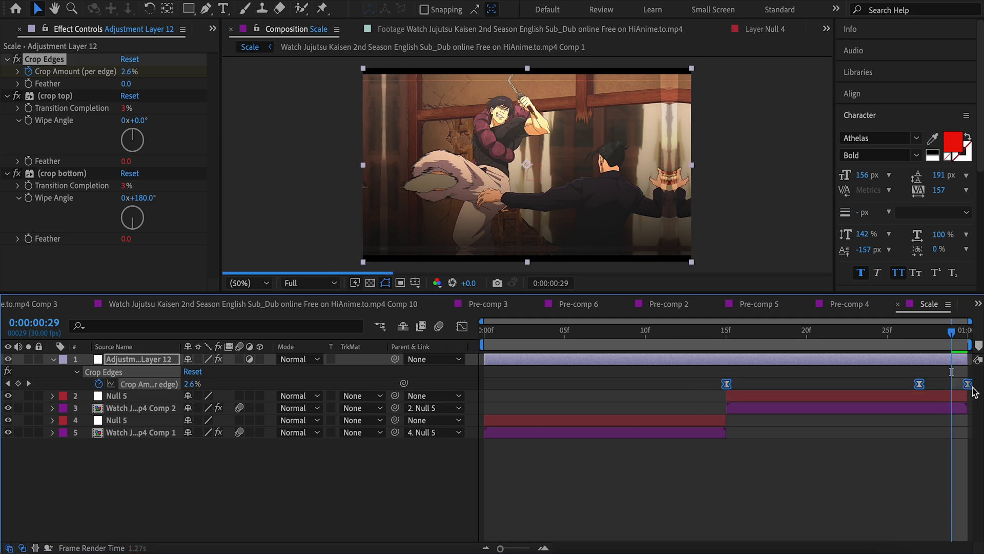
pyautogui.click(902, 408)
pyautogui.press('pageup')
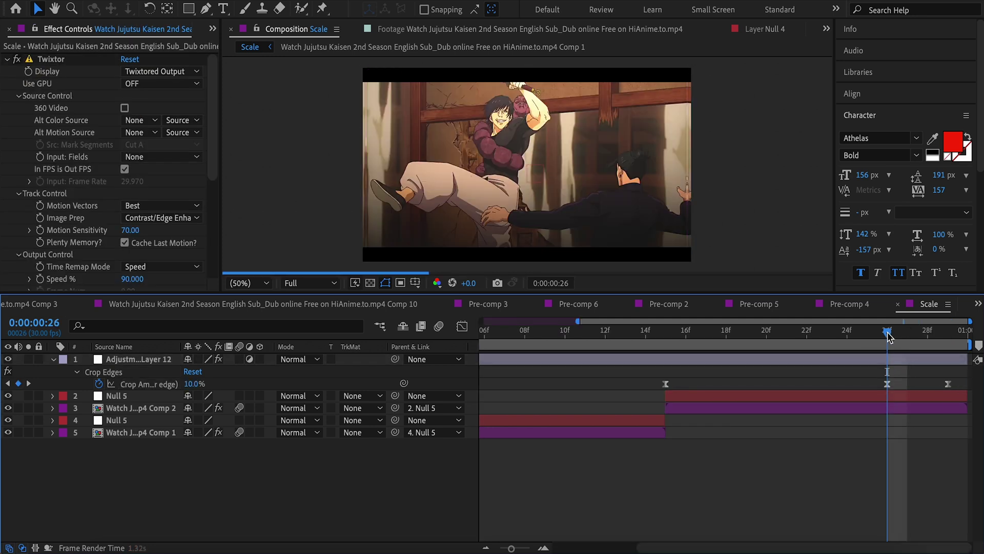
# Add Adjustment Layer 14 below the crop layer, running only from frame 26 to the end
pyautogui.rightClick(830, 487)
pyautogui.moveTo(799, 365)
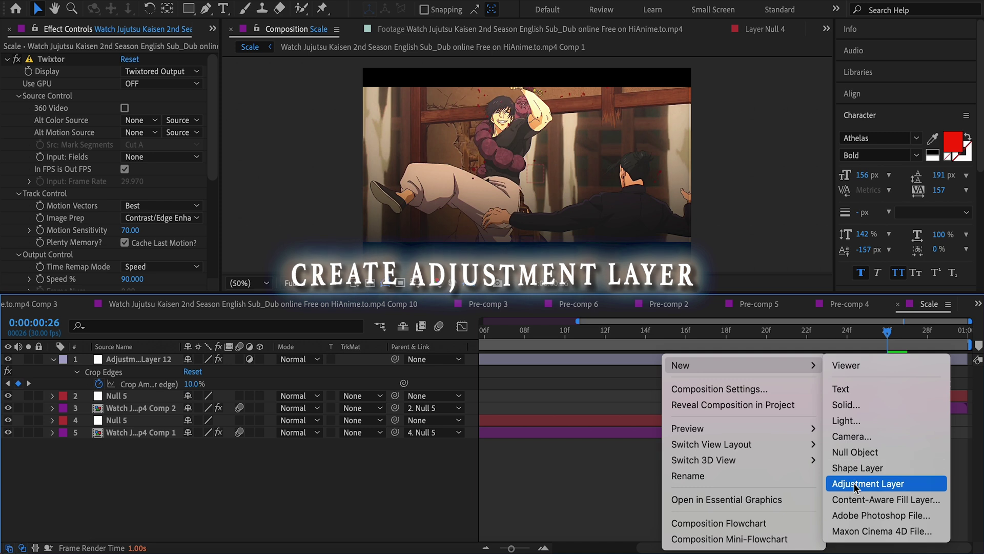
pyautogui.click(868, 483)
pyautogui.moveTo(136, 358); pyautogui.dragTo(172, 397)
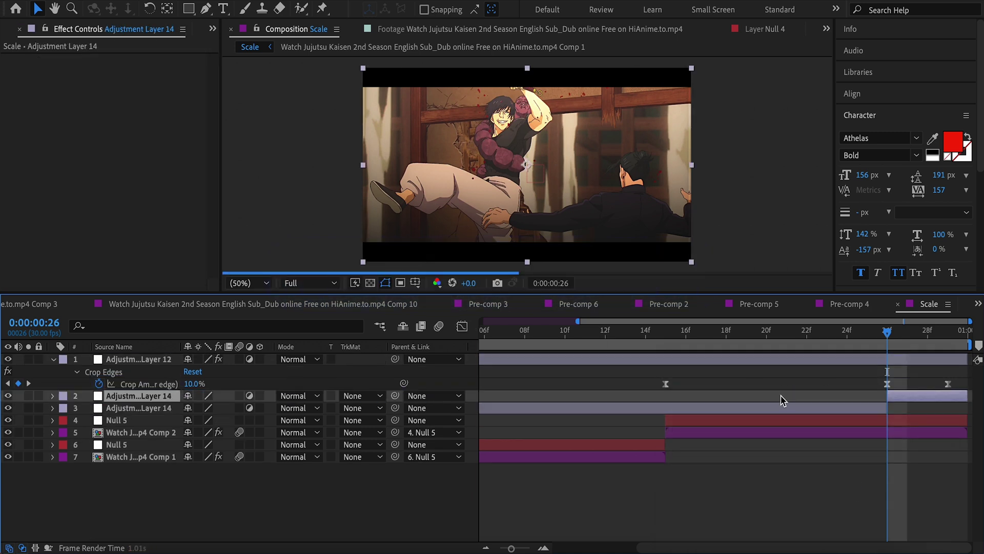
pyautogui.hotkey('alt', '[')
pyautogui.click(910, 398)
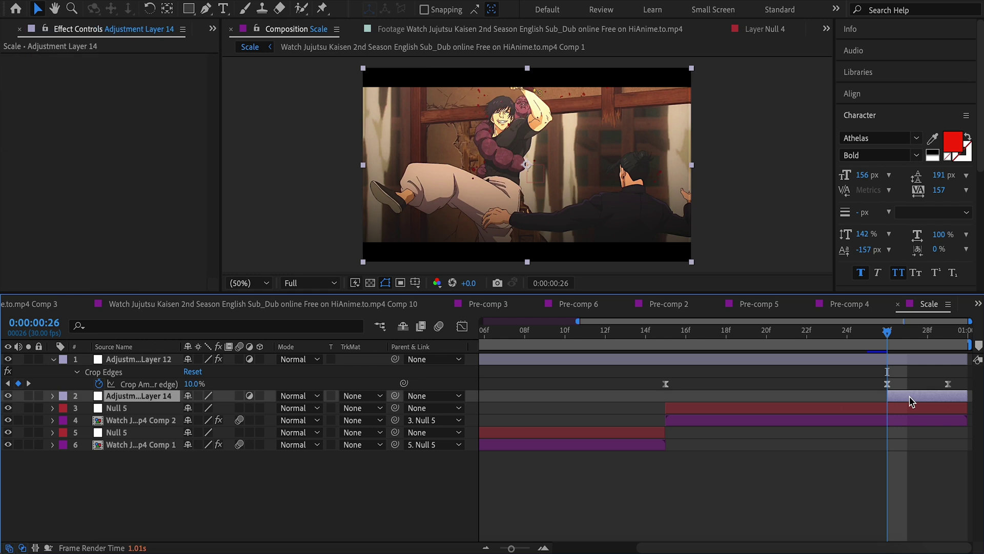
pyautogui.hotkey('ctrl', 'space')
# Apply the Warp effect to Adjustment Layer 14 with Warp Style set to FishEye
pyautogui.write('war')
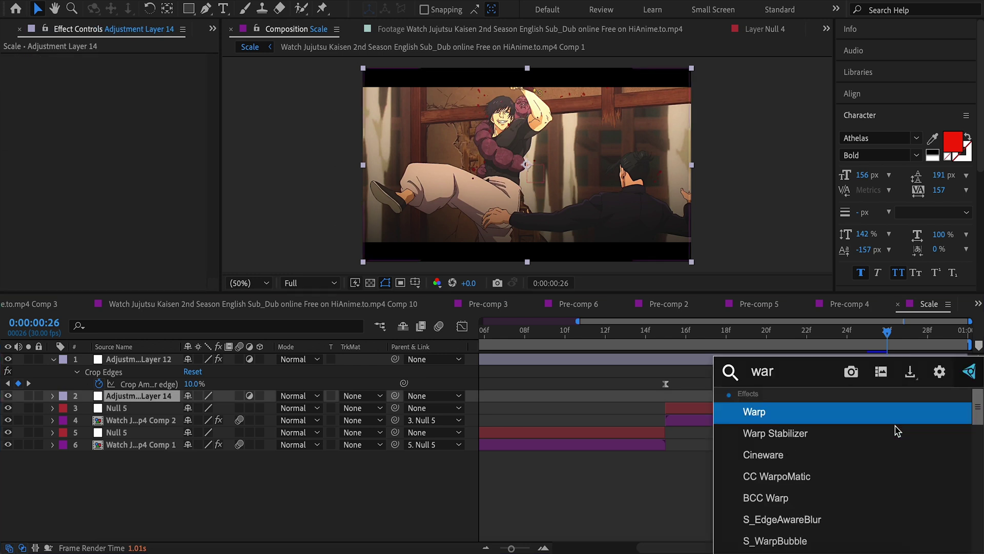
pyautogui.press('Return')
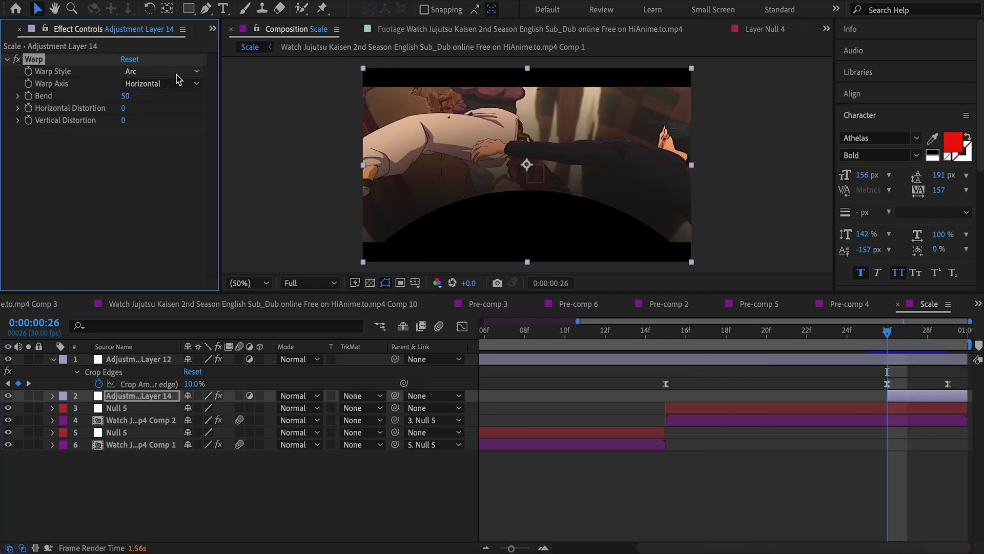
pyautogui.click(176, 72)
pyautogui.click(172, 262)
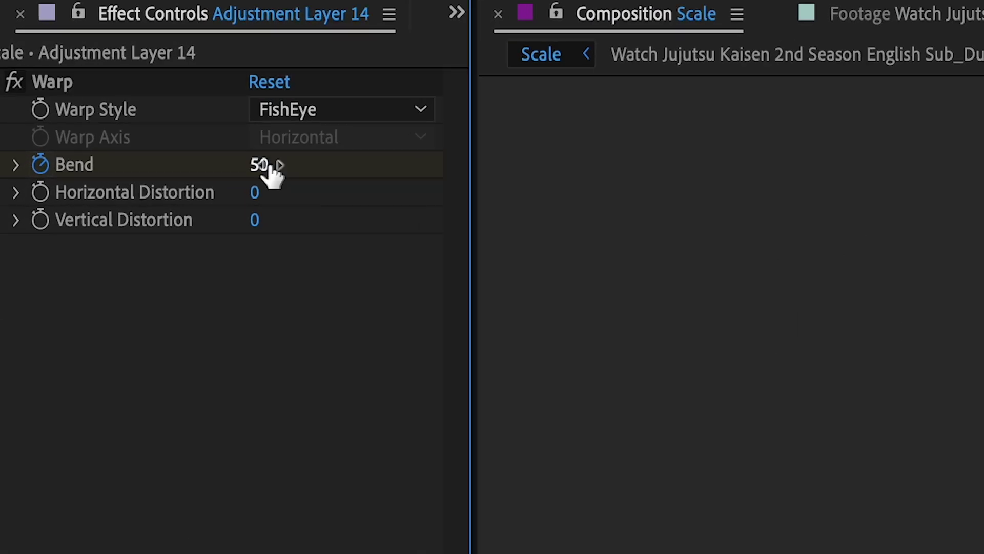
# Set the final Bend keyframe to -100, select both Bend keys, and return to frame 26
pyautogui.click(262, 164)
pyautogui.write('-1')
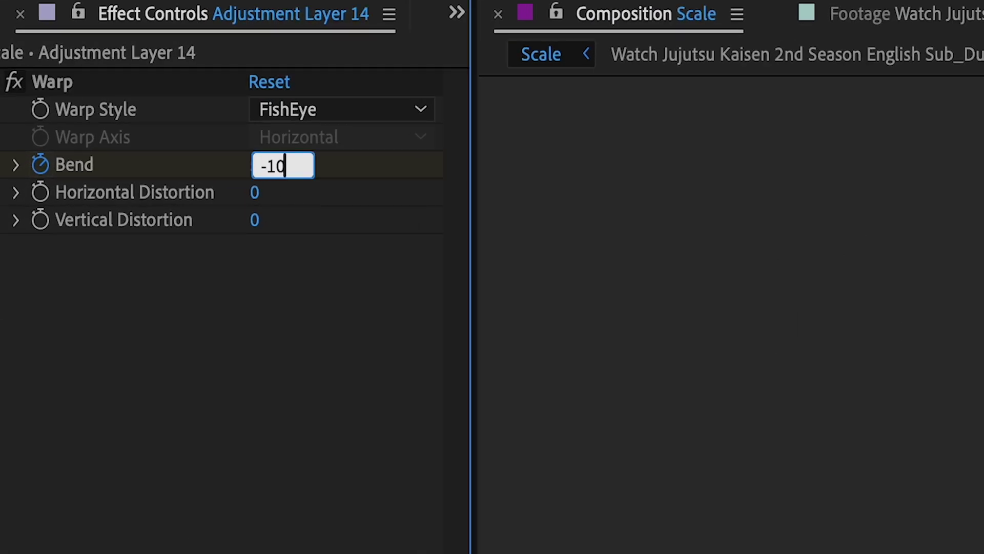
pyautogui.write('0')
pyautogui.press('Return')
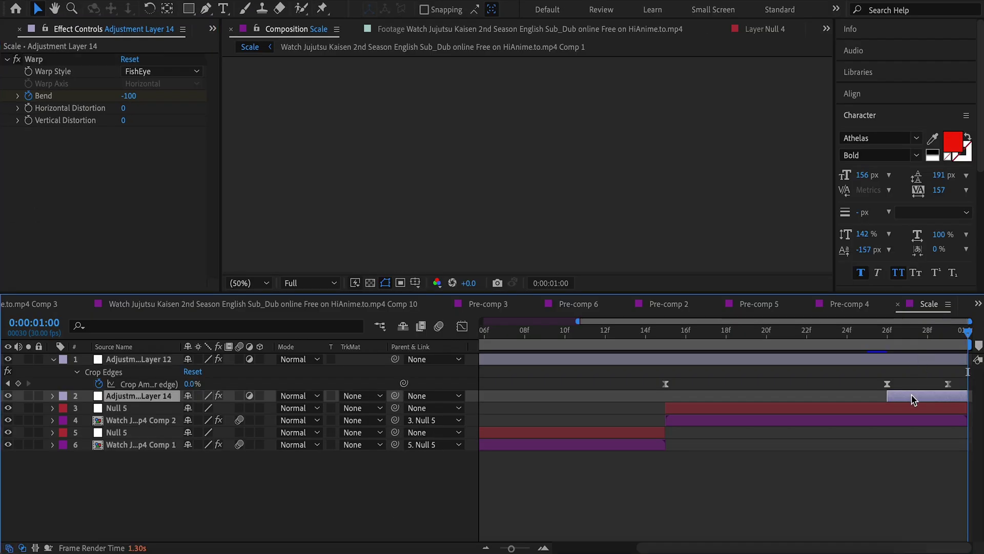
pyautogui.click(911, 397)
pyautogui.moveTo(888, 408); pyautogui.dragTo(981, 433)
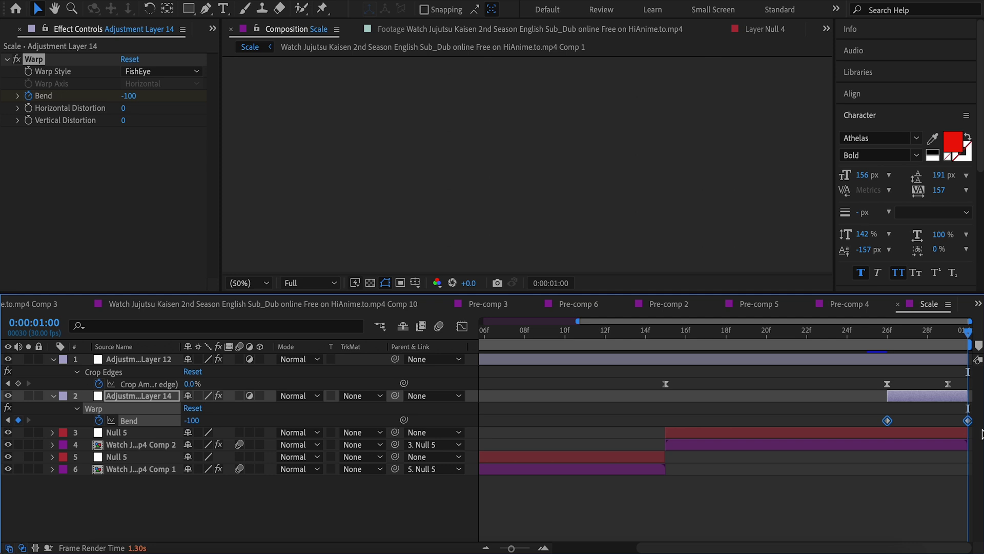
pyautogui.moveTo(884, 340); pyautogui.dragTo(873, 337)
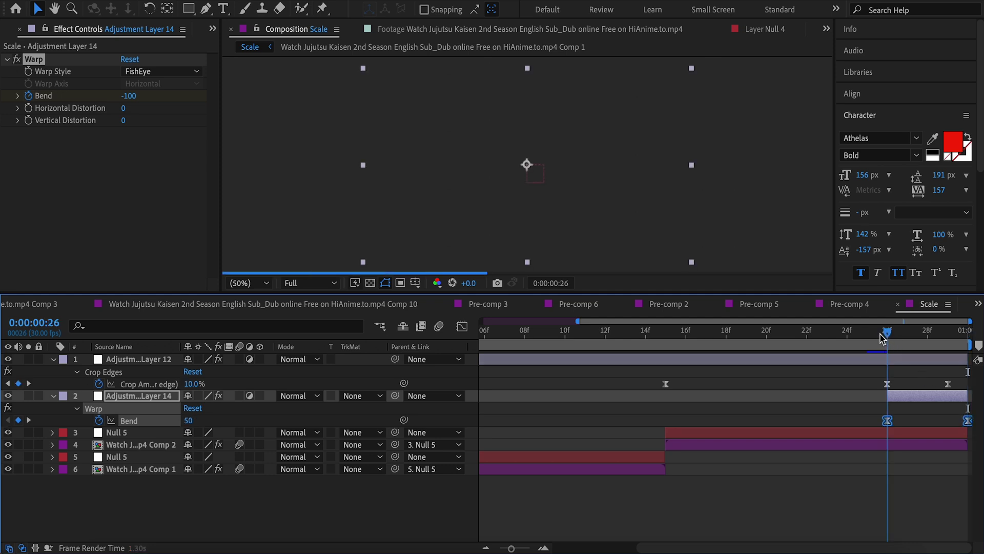